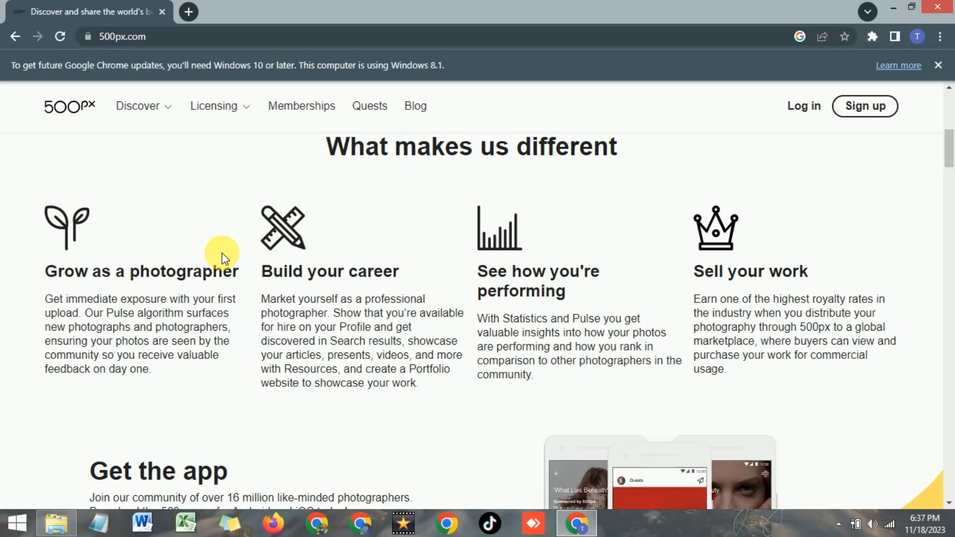
Step: Open the 500px sign-up page to create a new account
scroll(222, 252, "up", 1)
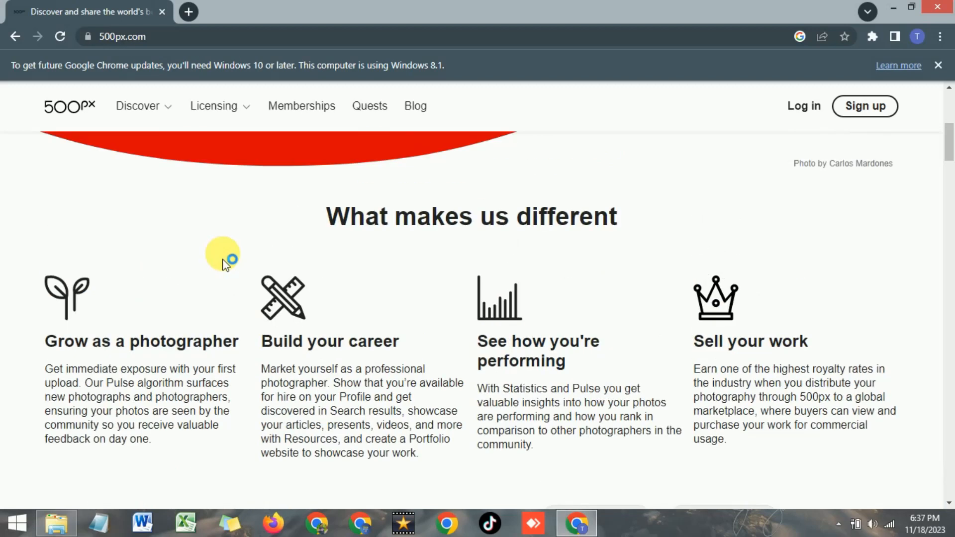
scroll(224, 256, "down", 1)
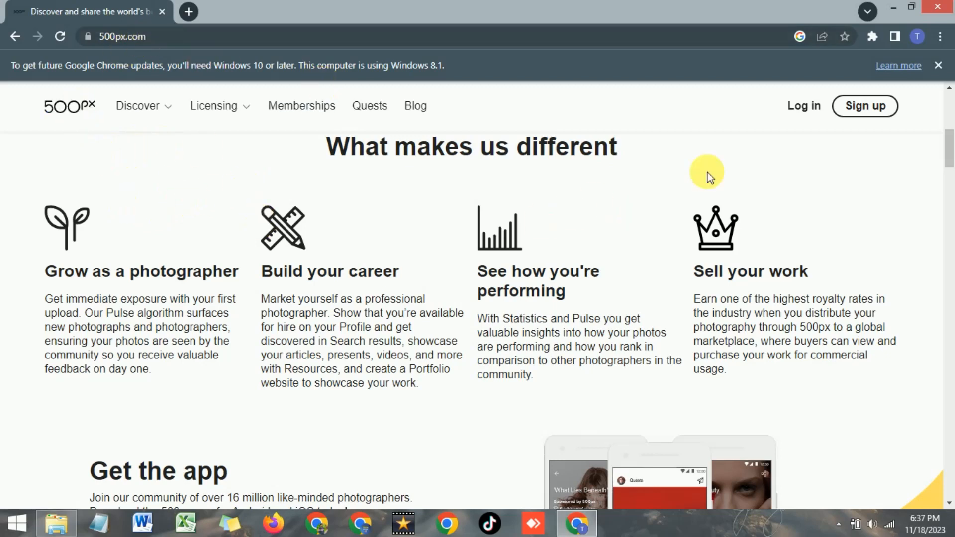
left_click(867, 109)
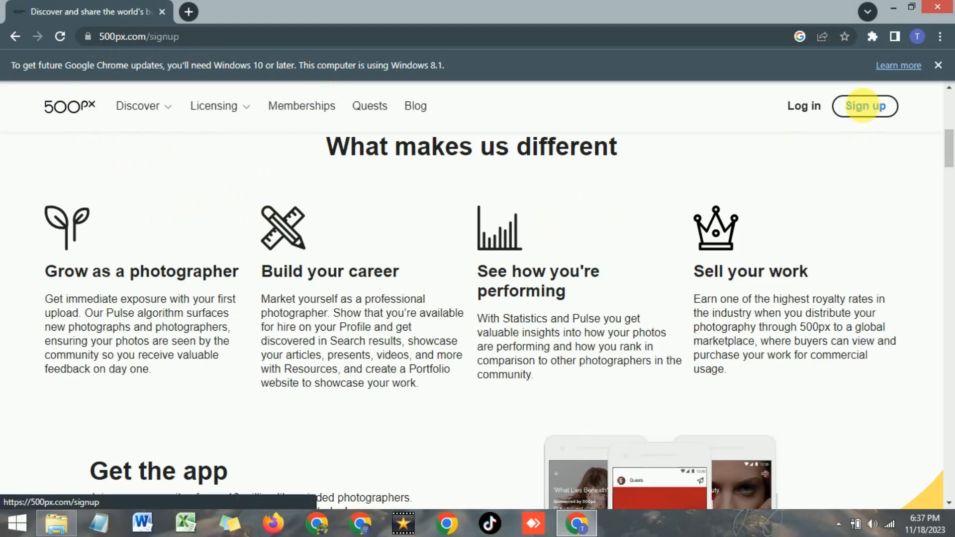
scroll(260, 264, "down", 1)
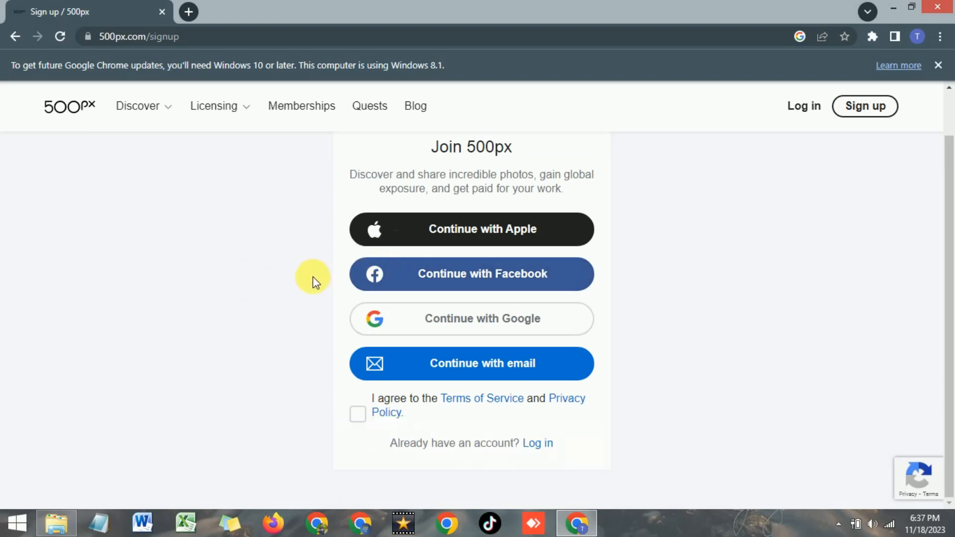
Step: Agree to the Terms of Service and Privacy Policy and sign up with the first listed Google account
left_click(356, 415)
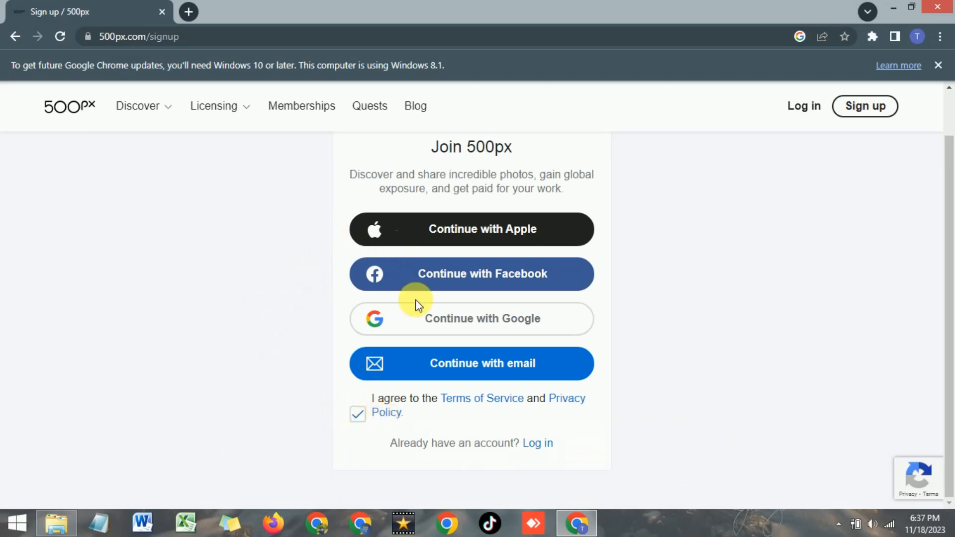
left_click(450, 328)
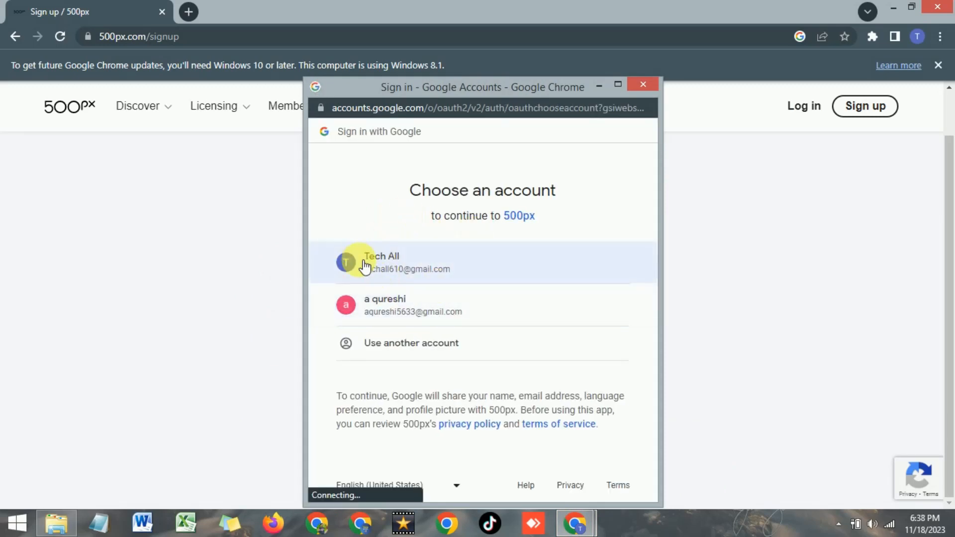
left_click(429, 269)
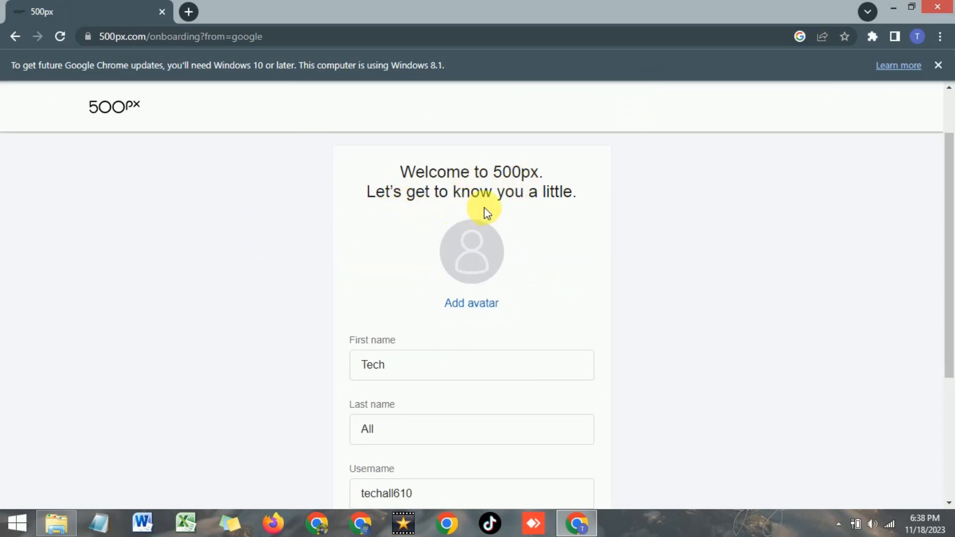
Step: Upload a portrait photo as the avatar and replace the prefilled first and last name with the account holder's name
left_click(463, 303)
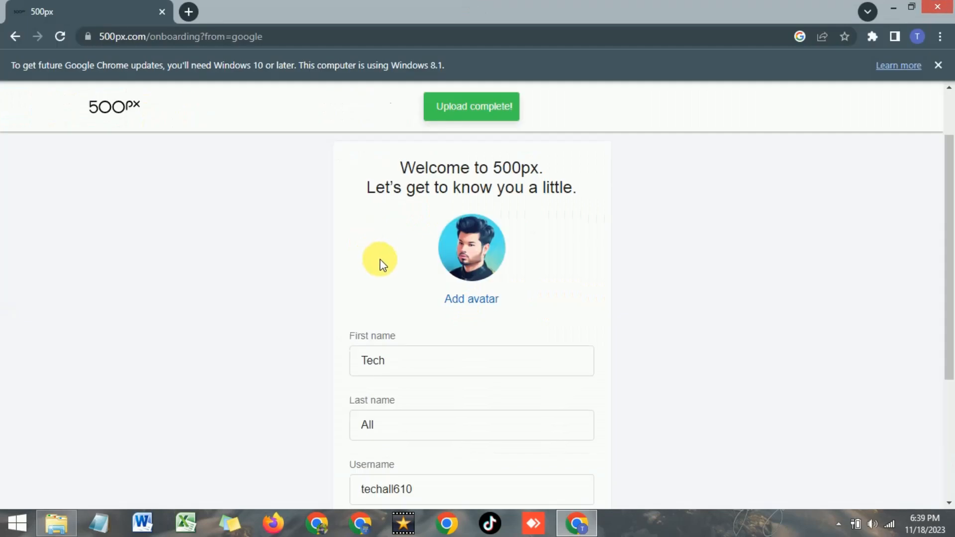
scroll(379, 264, "down", 1)
double_click(407, 299)
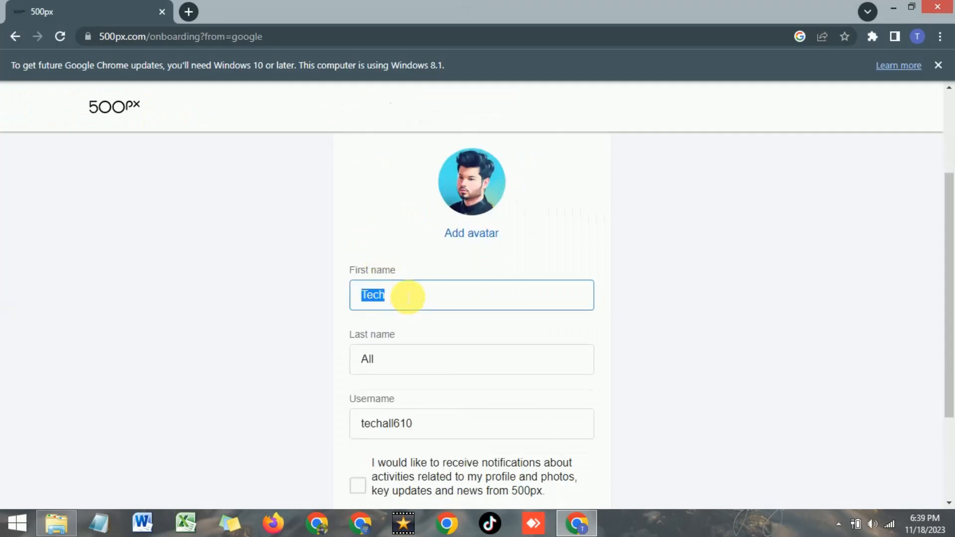
type("Abdullah")
key("Tab")
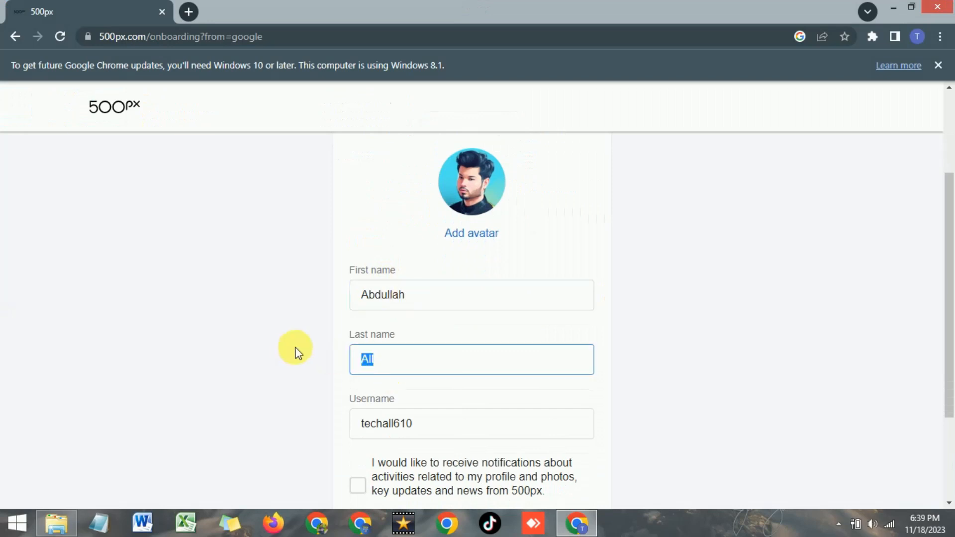
type("Qureshi")
scroll(301, 341, "down", 2)
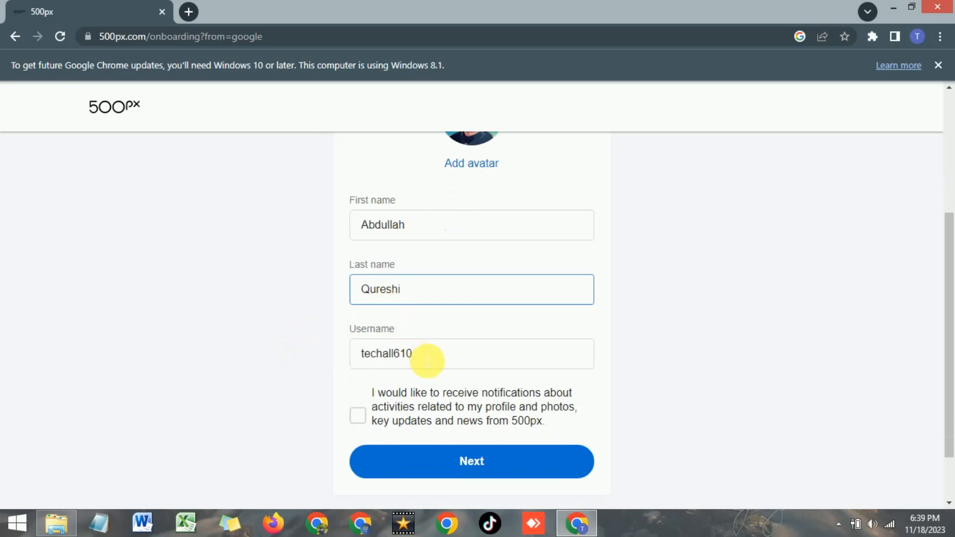
left_click(604, 331)
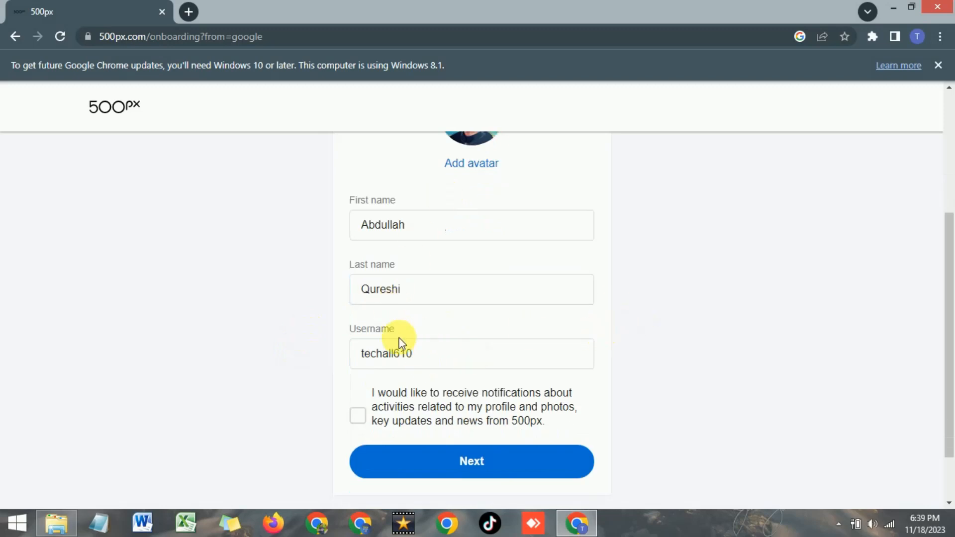
Step: Opt in to notifications about profile and photo activity and 500px news, and submit the welcome form
scroll(389, 321, "down", 1)
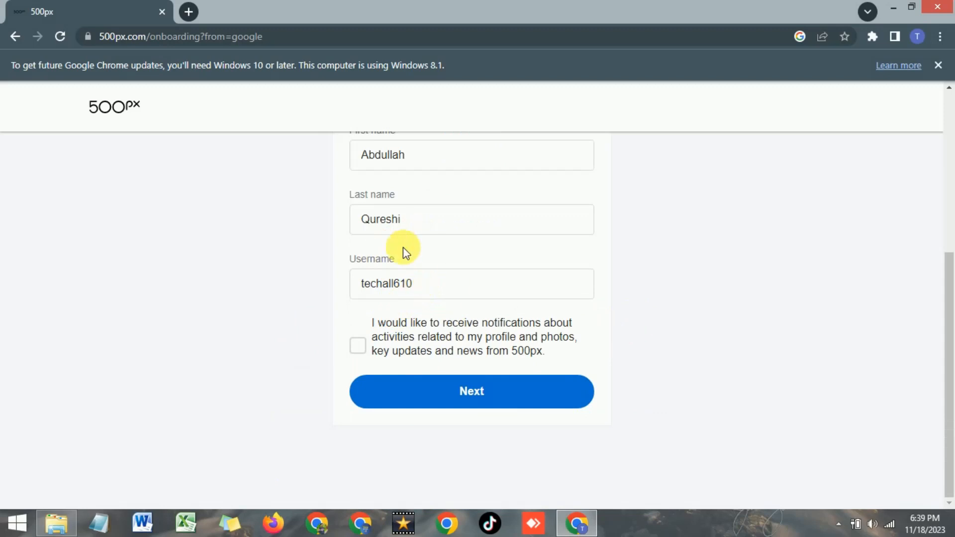
left_click(359, 346)
left_click(362, 354)
left_click(453, 399)
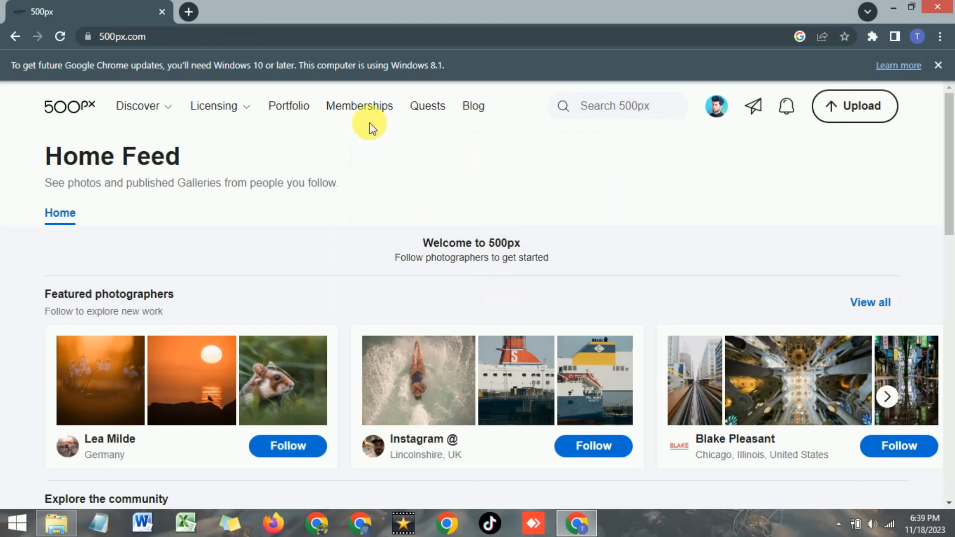
Step: Look over the home feed and open the account's own profile page
scroll(479, 215, "down", 3)
scroll(479, 221, "up", 3)
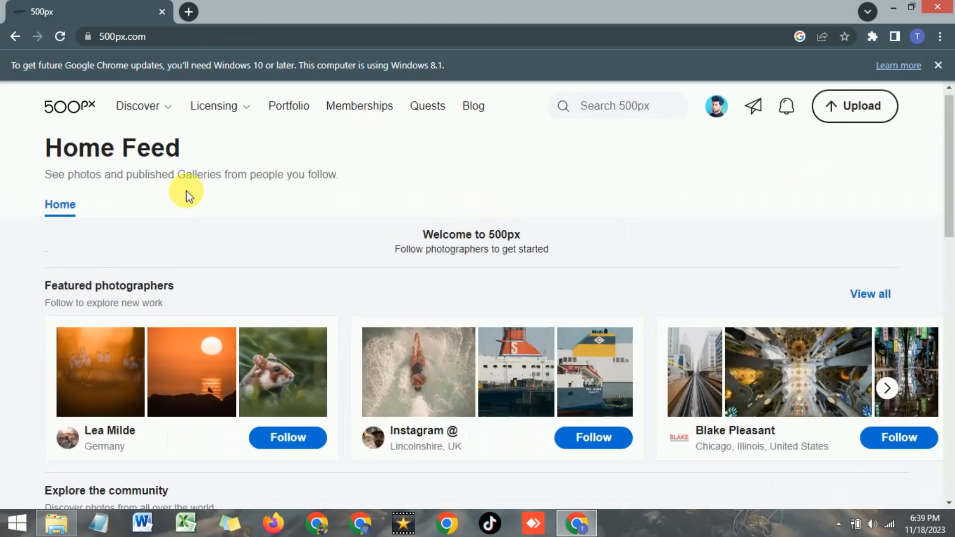
scroll(441, 199, "down", 1)
scroll(443, 202, "down", 1)
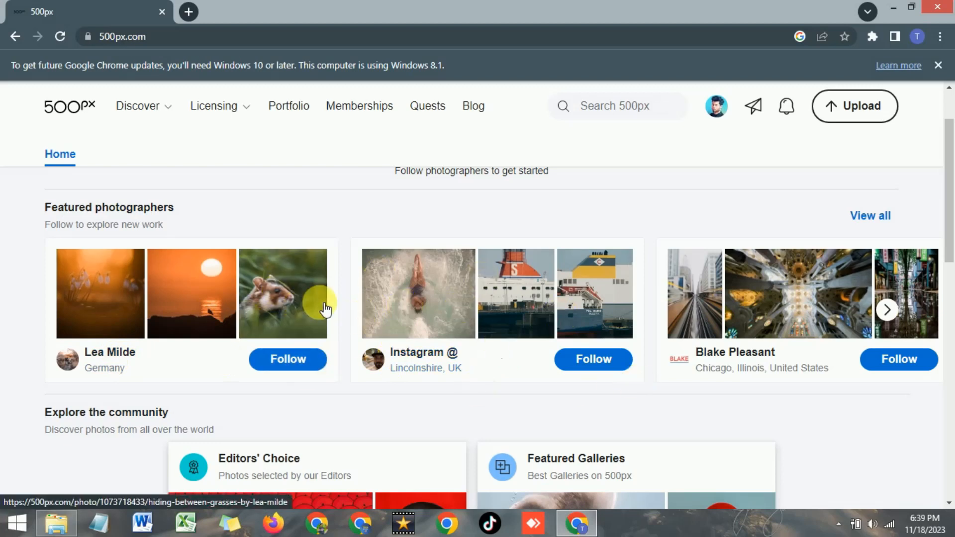
scroll(378, 259, "up", 2)
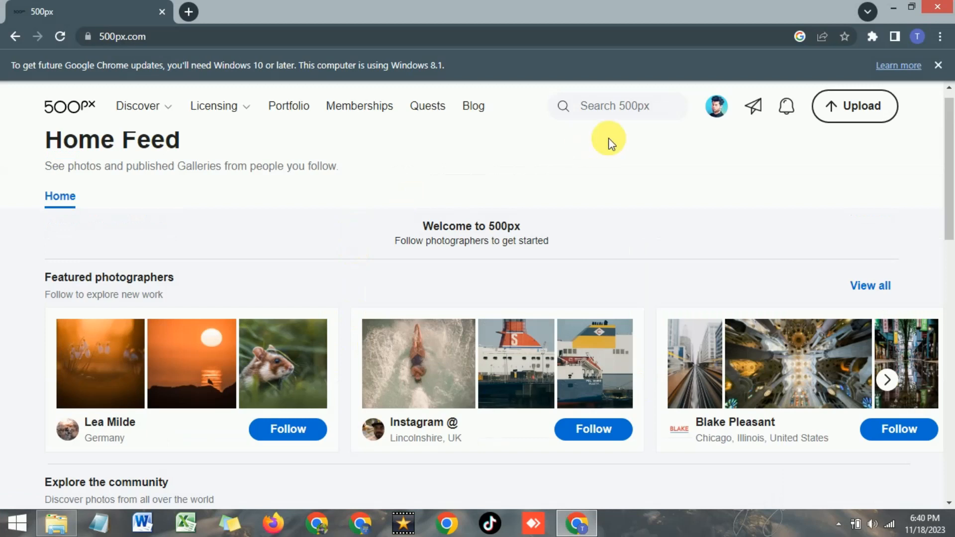
left_click(720, 113)
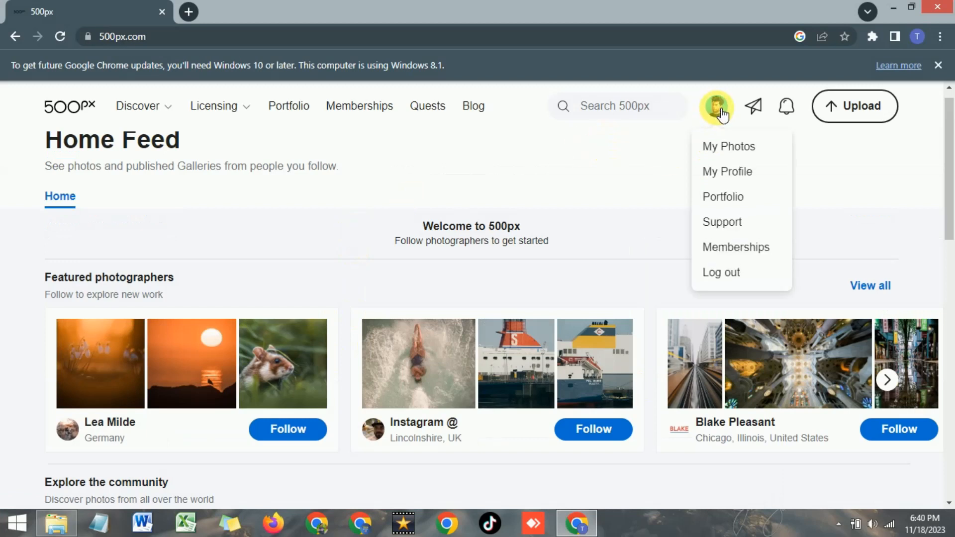
left_click(722, 183)
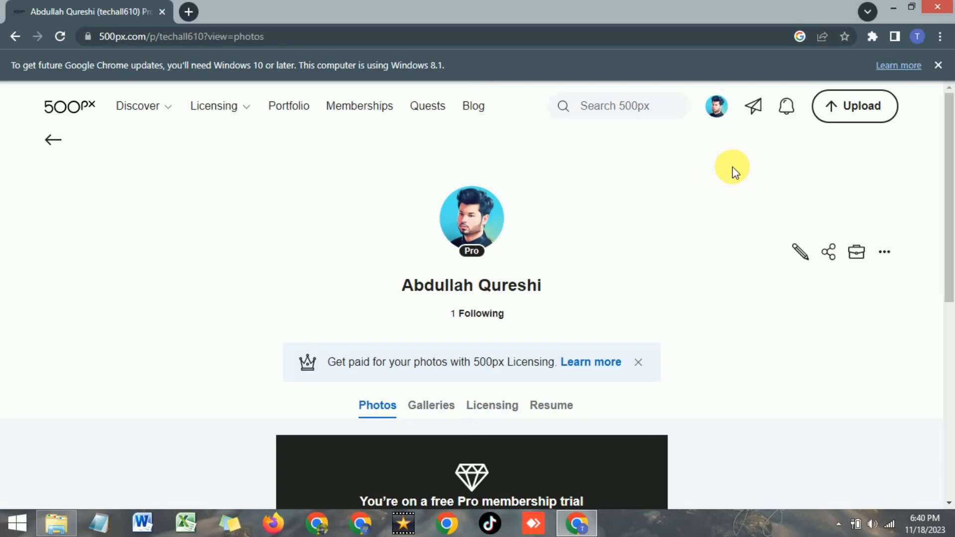
Step: Start editing the profile and upload a new cover photo showing the Google sign against a blue sky
scroll(742, 164, "down", 1)
scroll(741, 164, "up", 1)
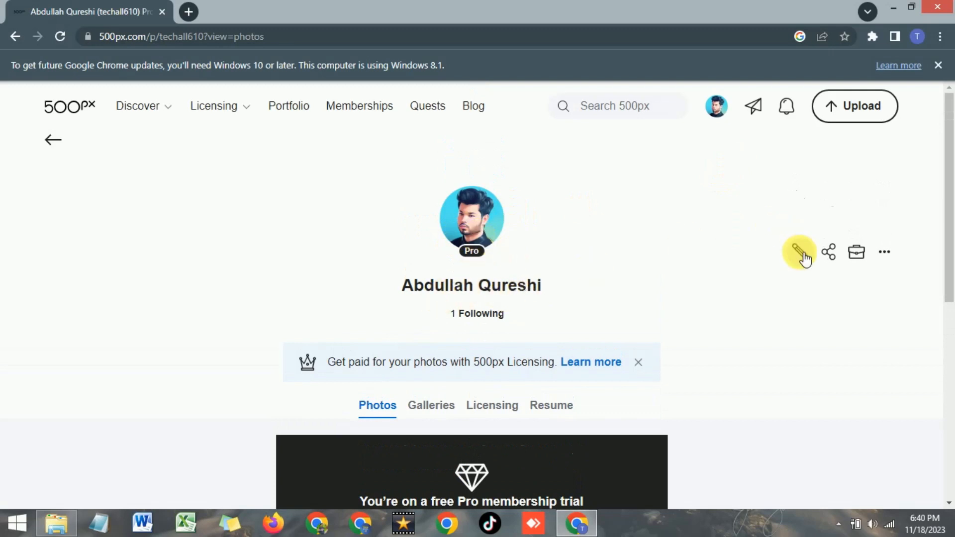
left_click(801, 253)
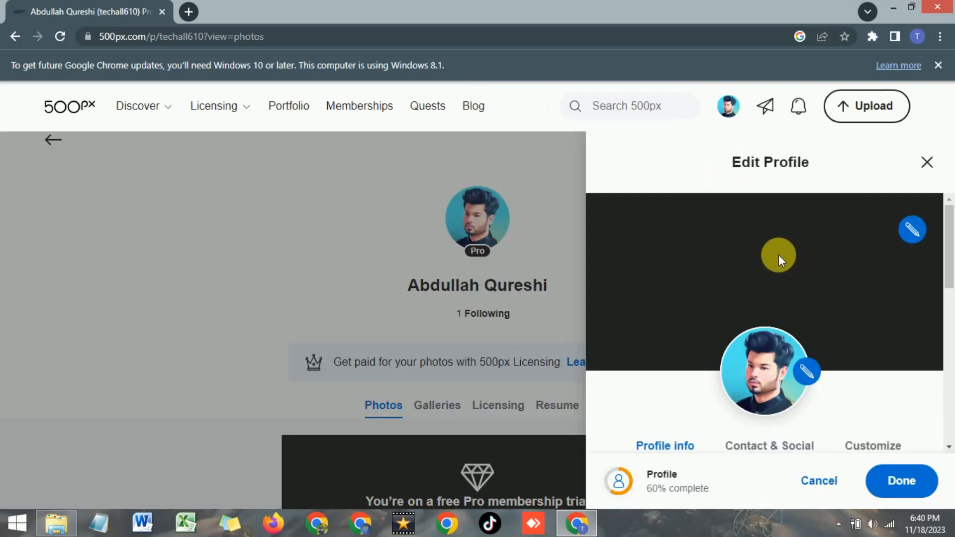
scroll(775, 256, "down", 1)
scroll(774, 258, "up", 1)
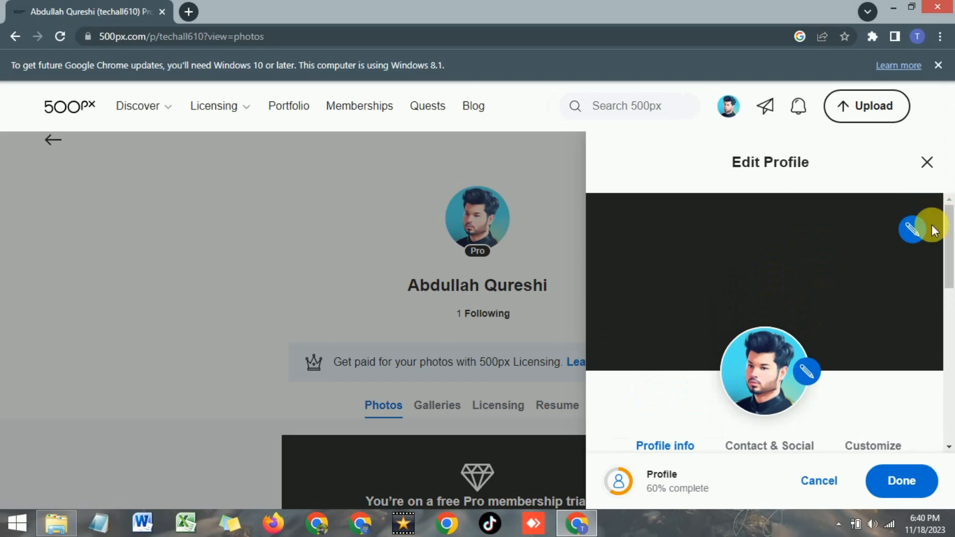
left_click(919, 234)
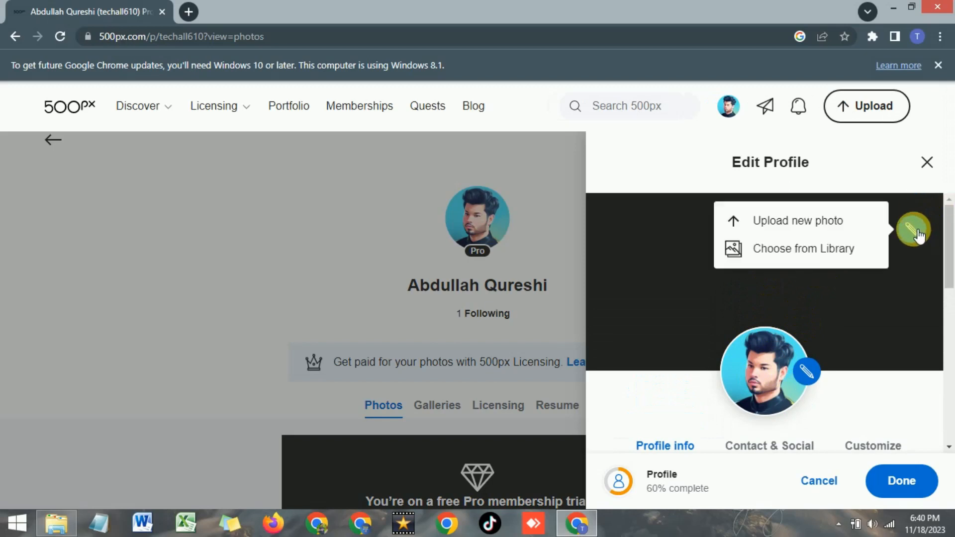
left_click(802, 223)
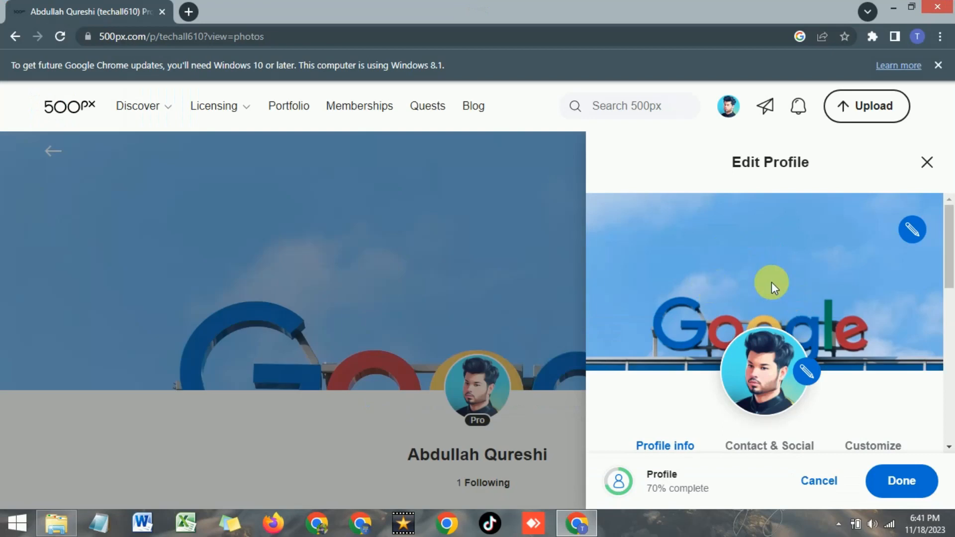
Step: Add the bio "I am expert in photography" to the About me section and save it
left_click_drag(947, 225, 939, 375)
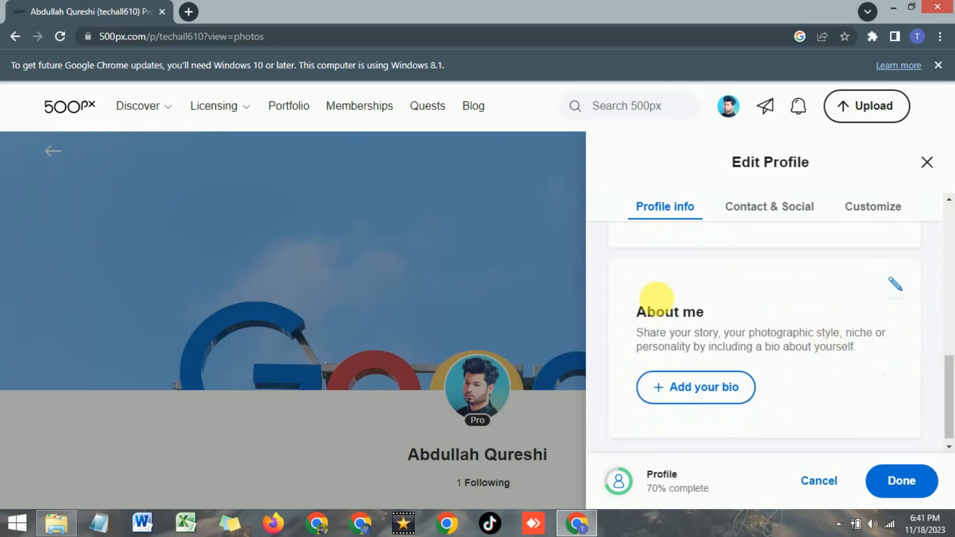
left_click(667, 388)
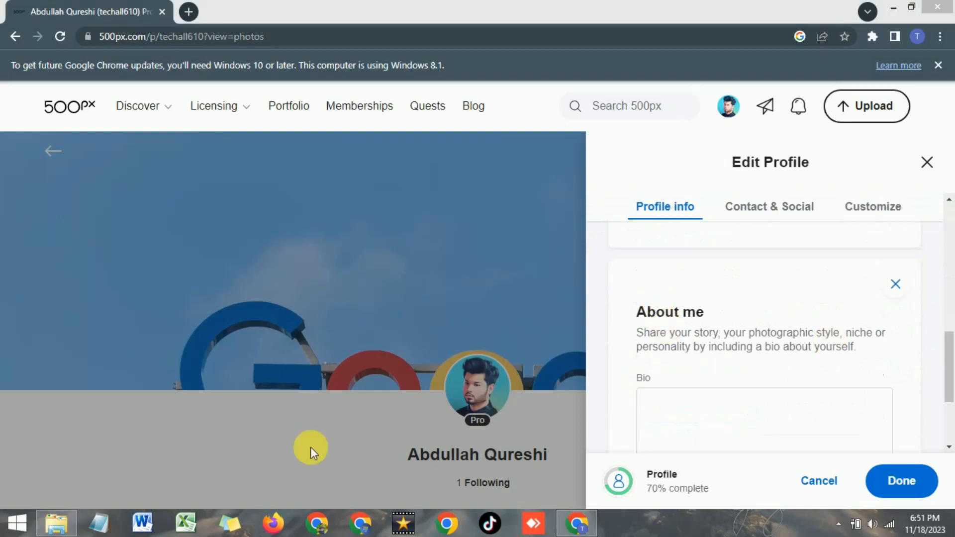
left_click(729, 409)
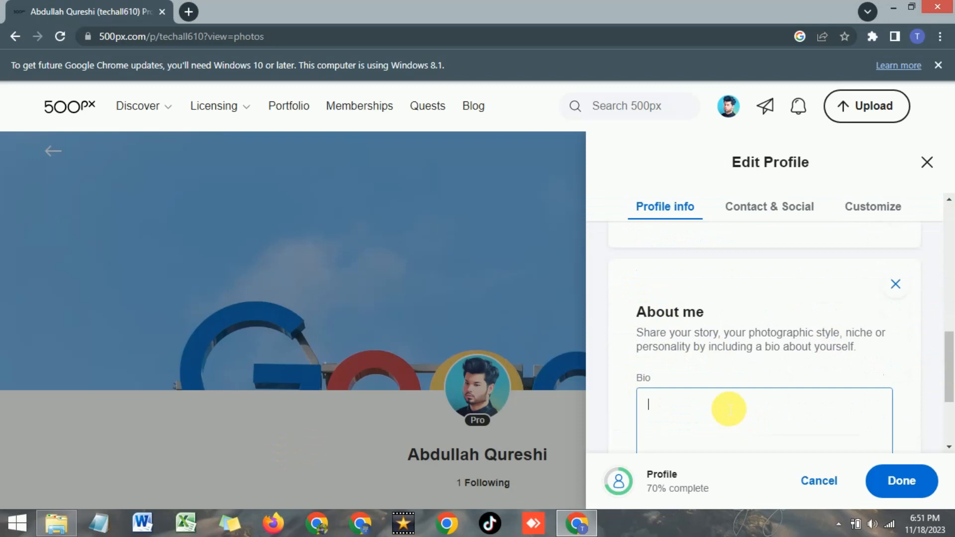
type("I am expert in ph")
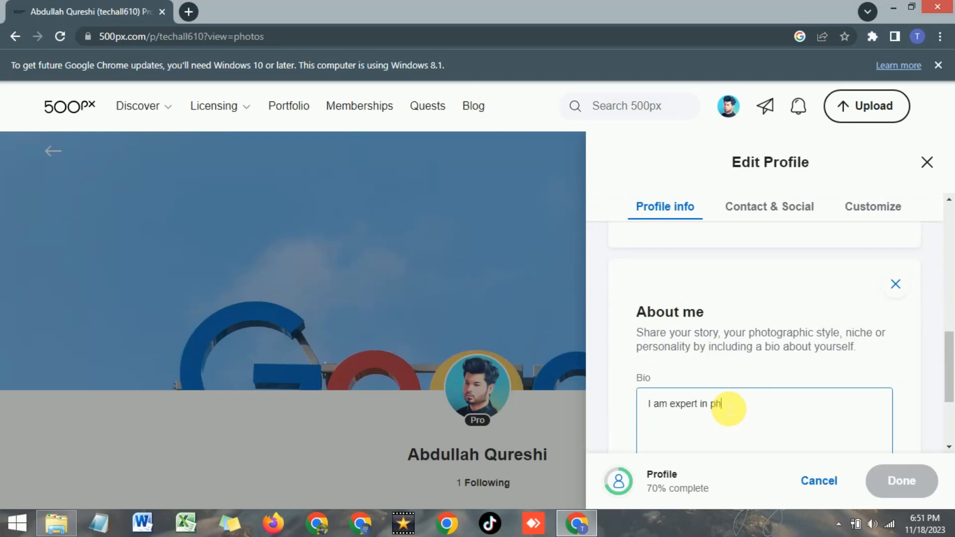
type("otography")
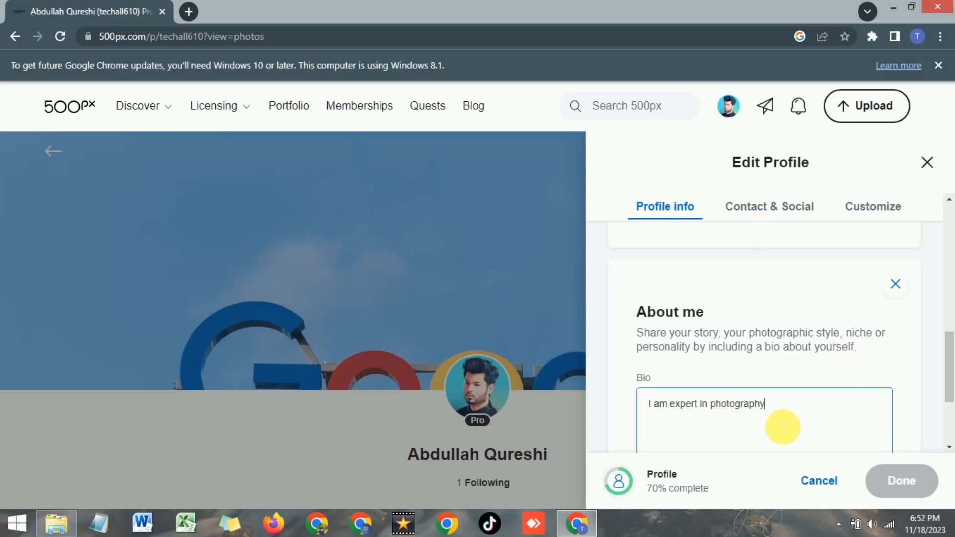
scroll(757, 405, "down", 2)
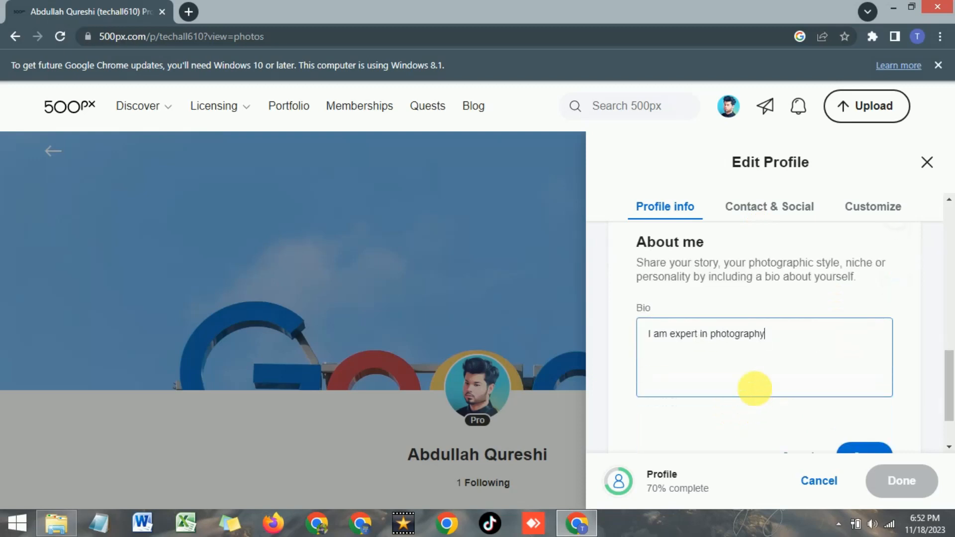
scroll(756, 386, "down", 1)
left_click(855, 384)
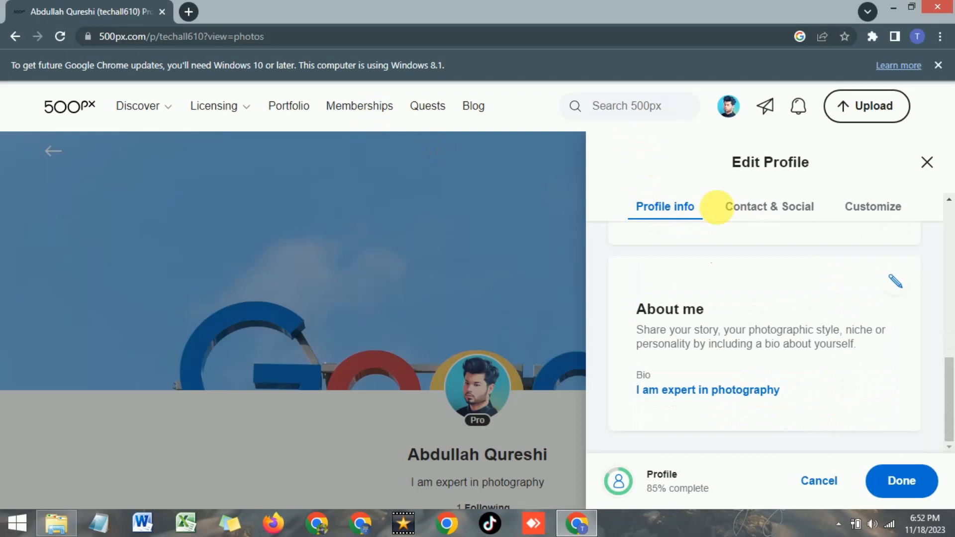
Step: Open the profile's Contact & Social section and start adding a portfolio site
scroll(760, 278, "up", 3)
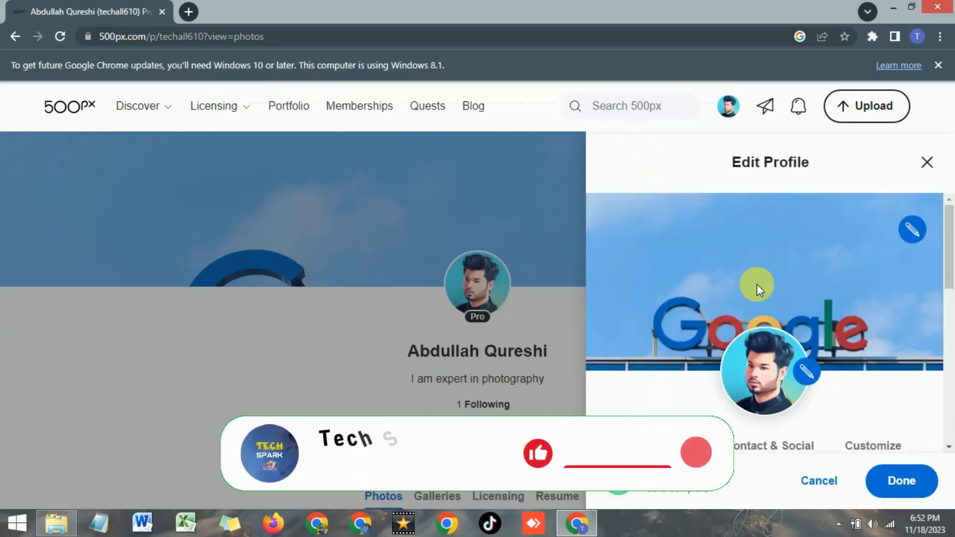
scroll(754, 281, "down", 2)
scroll(752, 268, "up", 3)
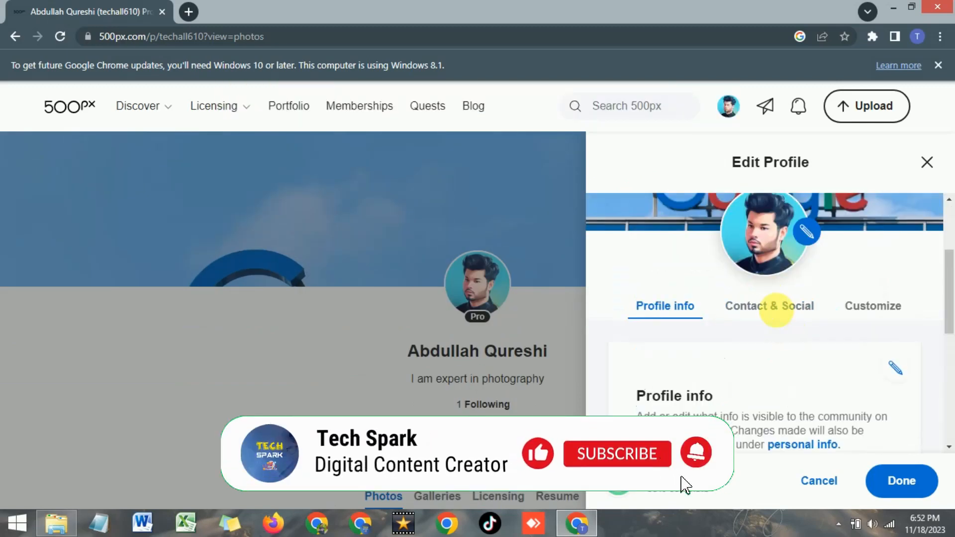
left_click(773, 308)
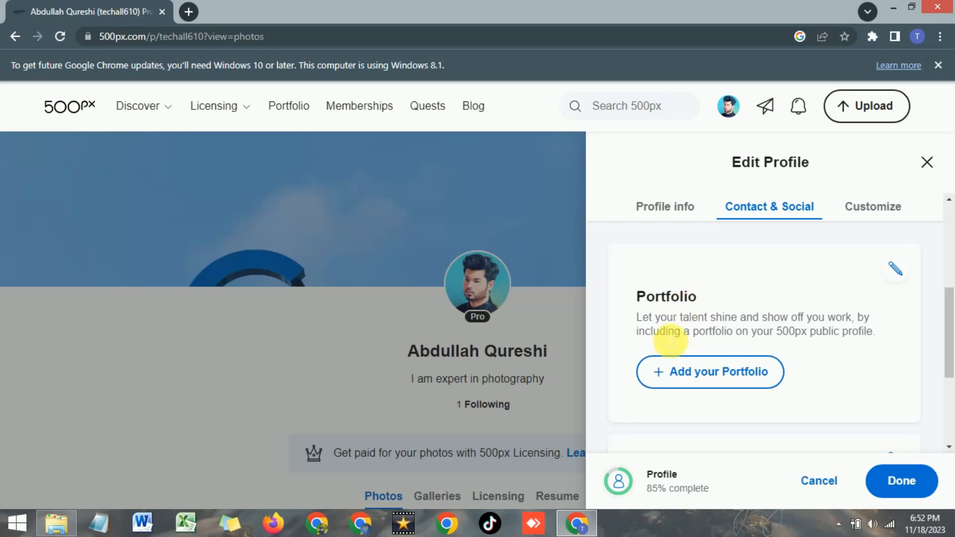
left_click(692, 383)
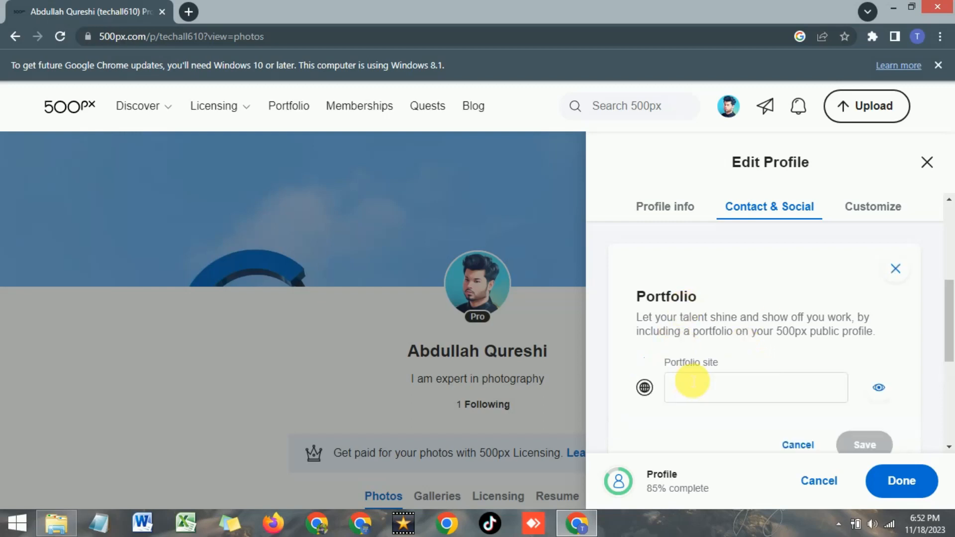
left_click(698, 390)
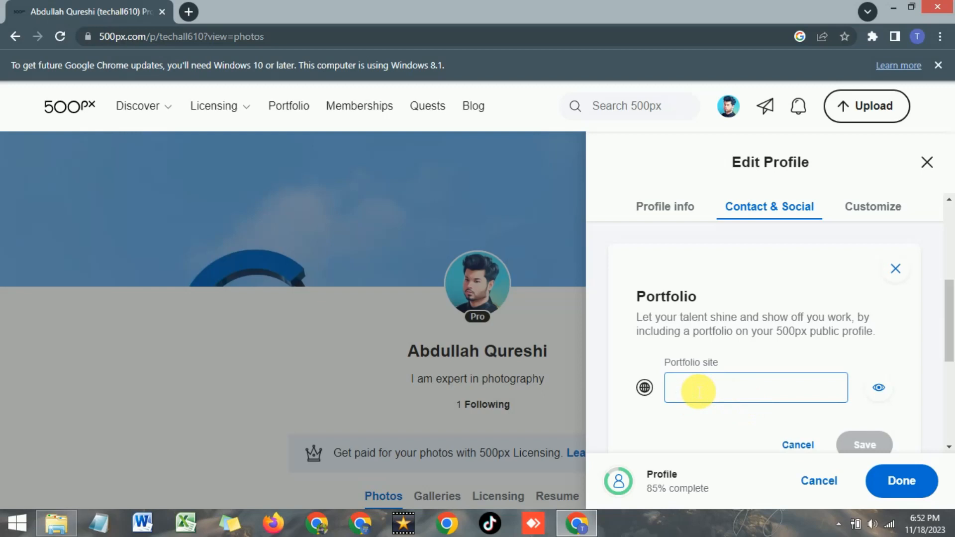
Step: Open the photographer's own portfolio website in a new browser tab beside the 500px profile
left_click(189, 12)
type("w")
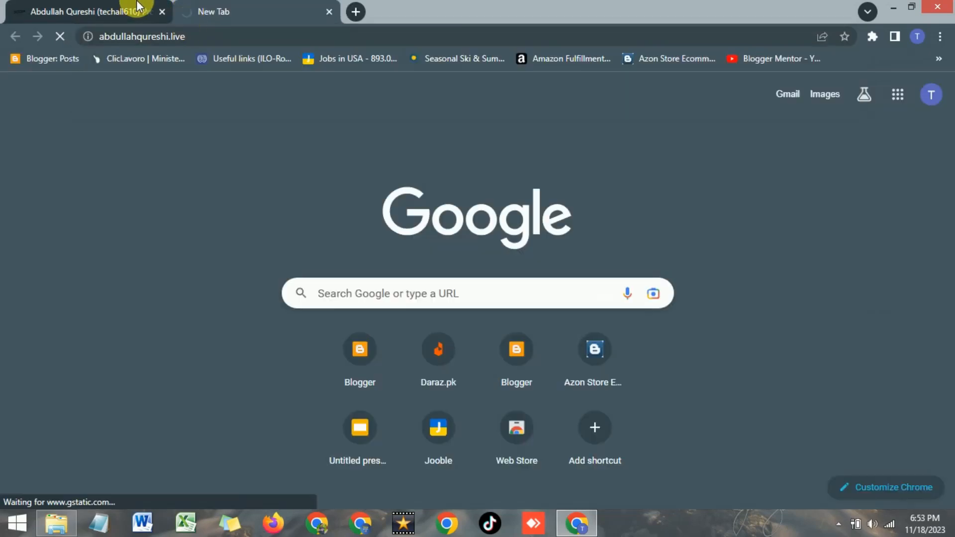
left_click(136, 12)
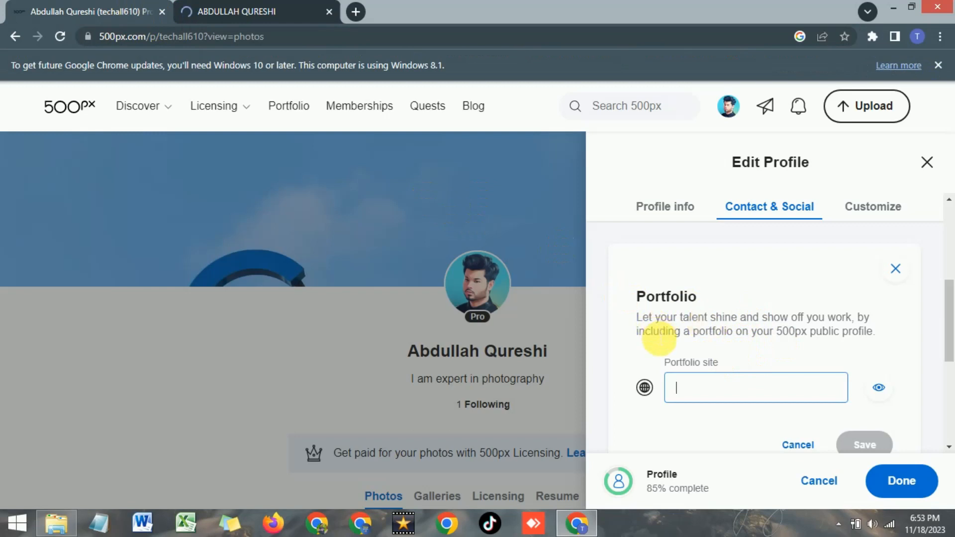
left_click(250, 7)
left_click(127, 6)
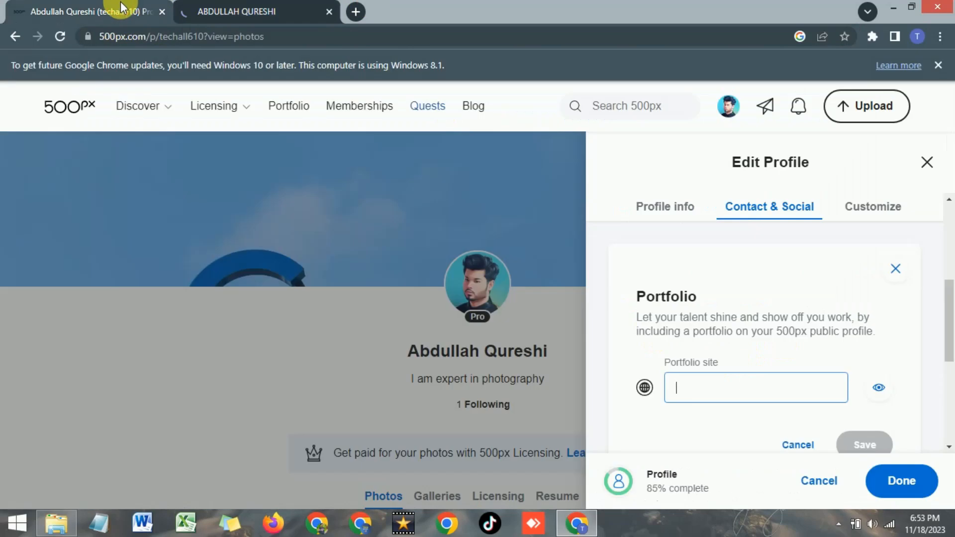
left_click(223, 8)
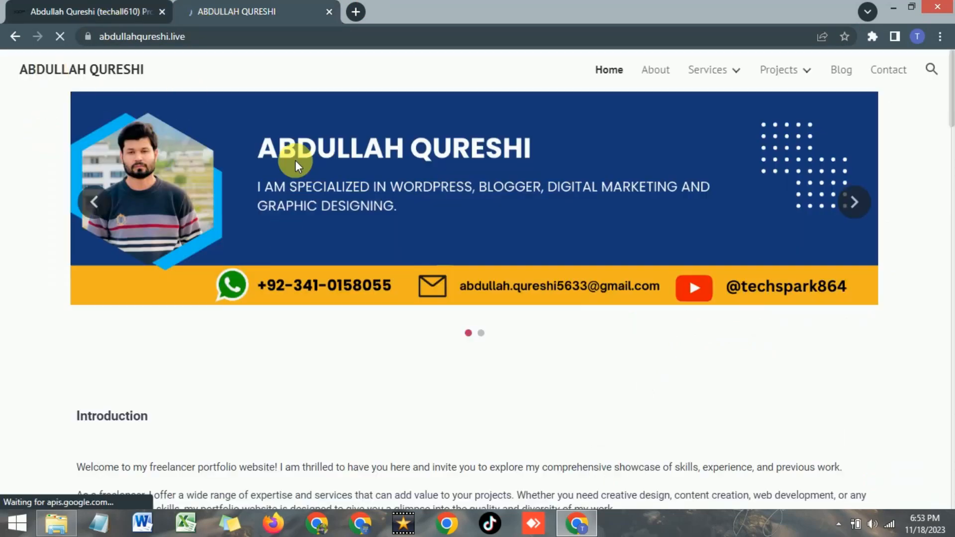
Step: Look over the portfolio website's home page, from the introduction through the services to the Make Money Online tips
scroll(95, 151, "down", 4)
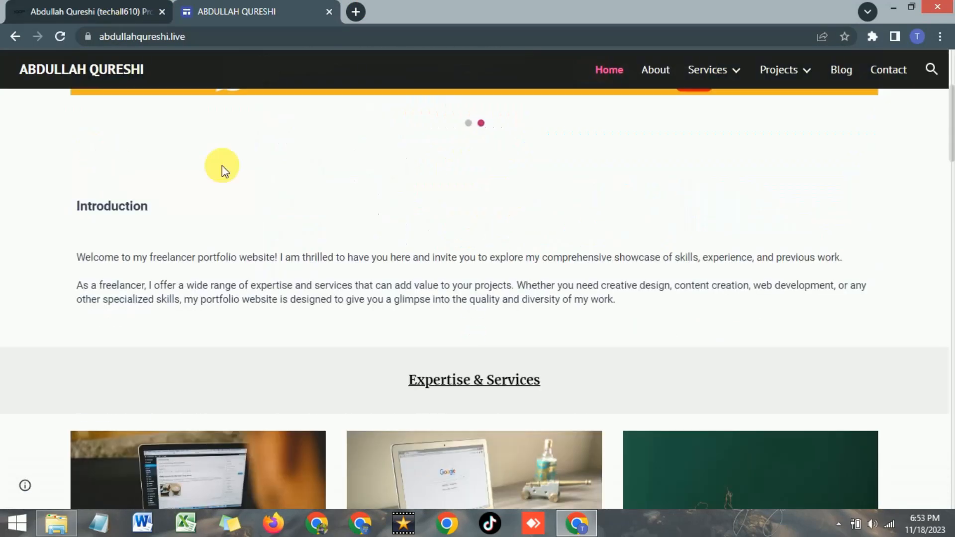
scroll(261, 166, "down", 1)
scroll(261, 165, "down", 8)
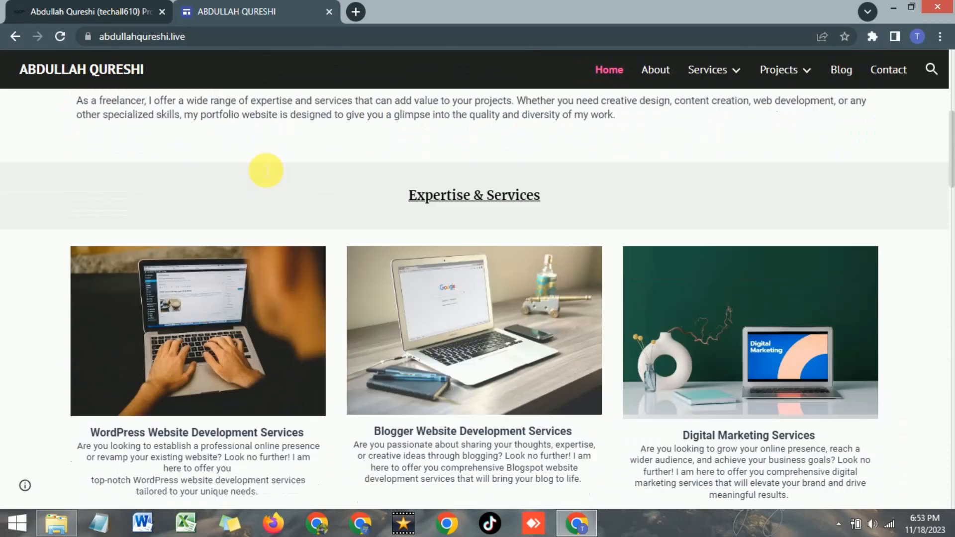
scroll(261, 164, "down", 12)
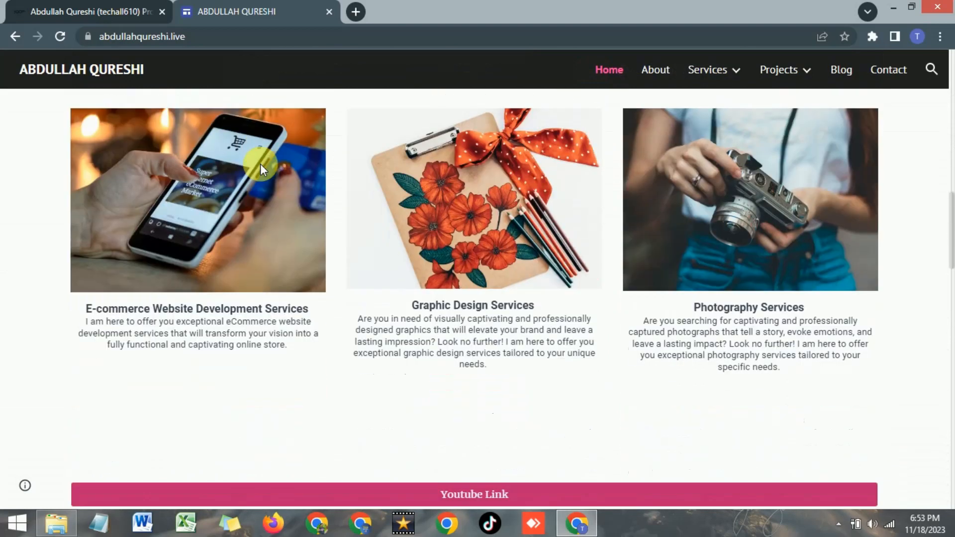
scroll(260, 165, "down", 8)
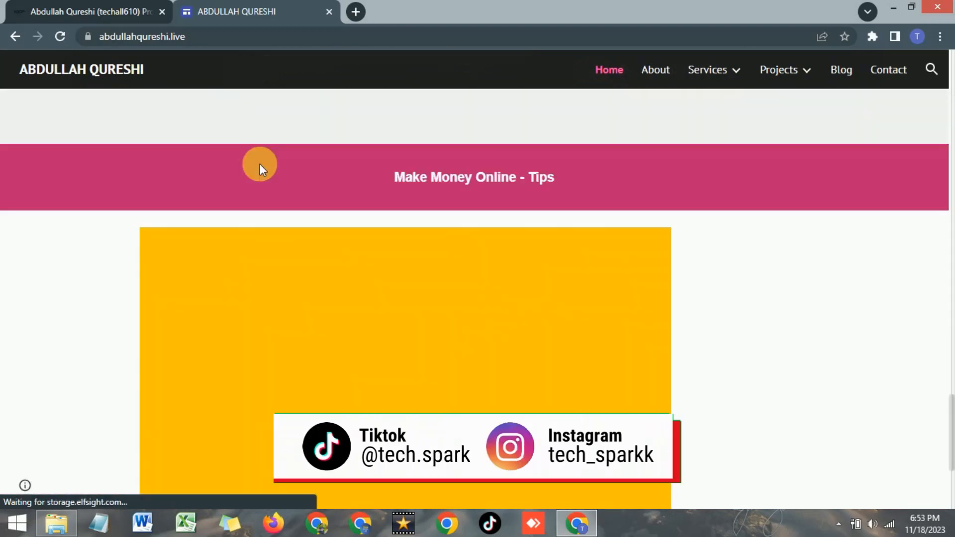
scroll(259, 164, "up", 10)
scroll(257, 165, "up", 9)
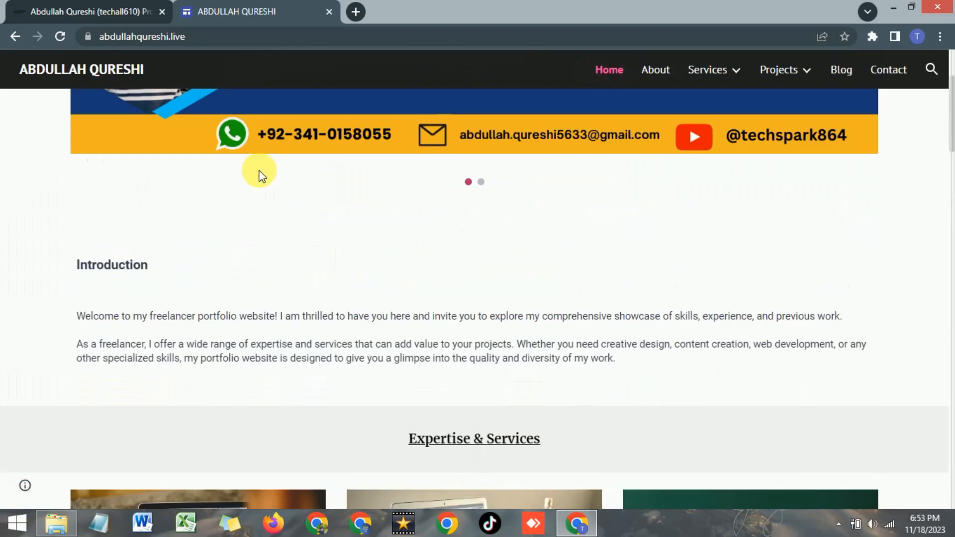
scroll(258, 167, "down", 6)
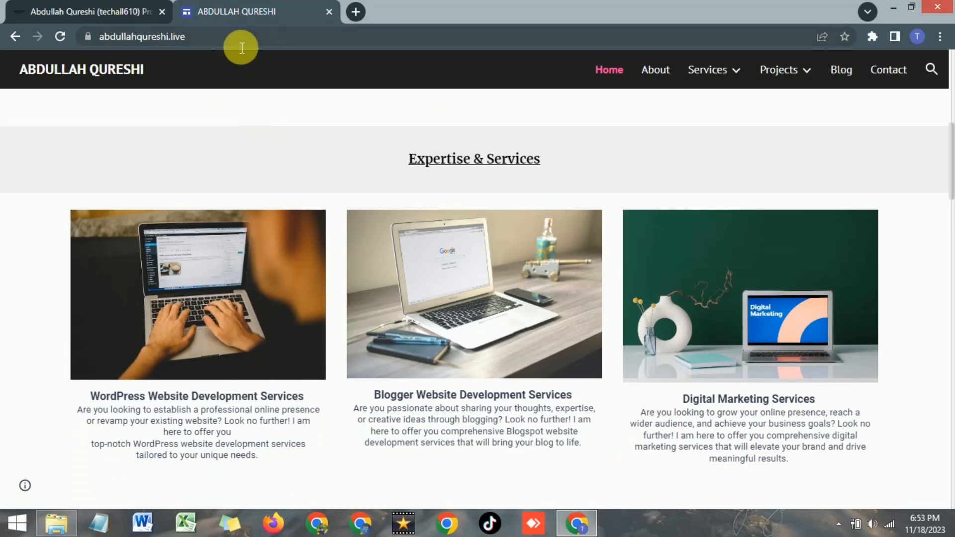
left_click(99, 11)
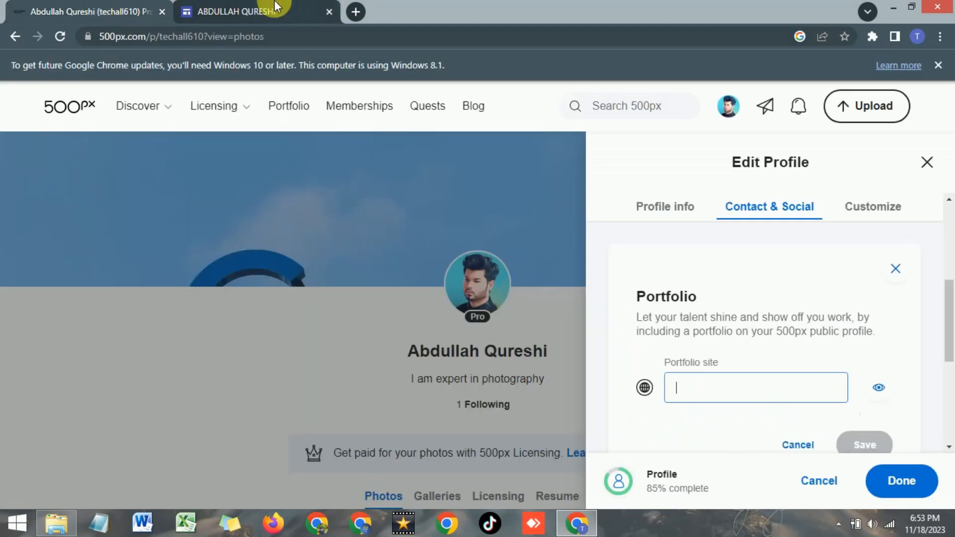
left_click(253, 10)
scroll(293, 208, "up", 2)
scroll(294, 210, "down", 2)
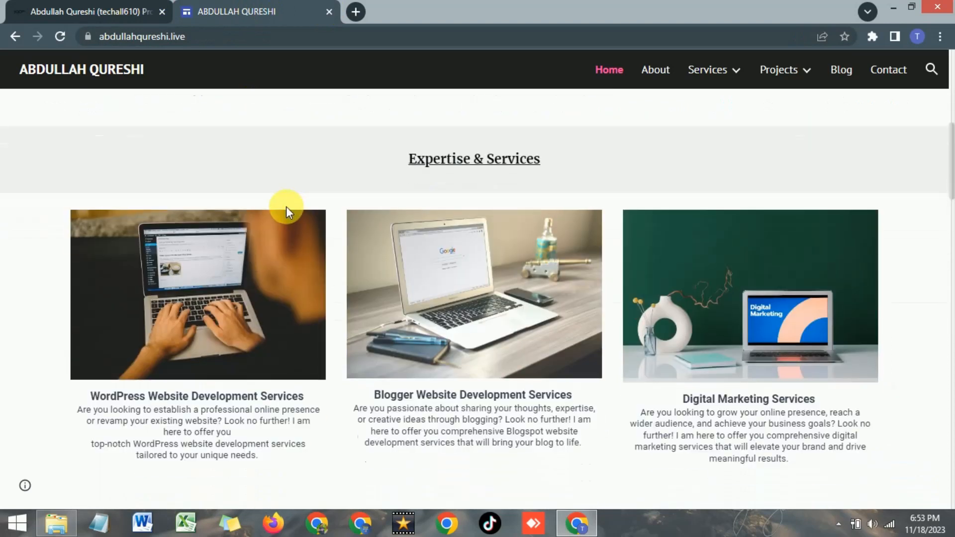
Step: Close the portfolio website and cancel adding a portfolio site to the 500px profile
left_click(39, 11)
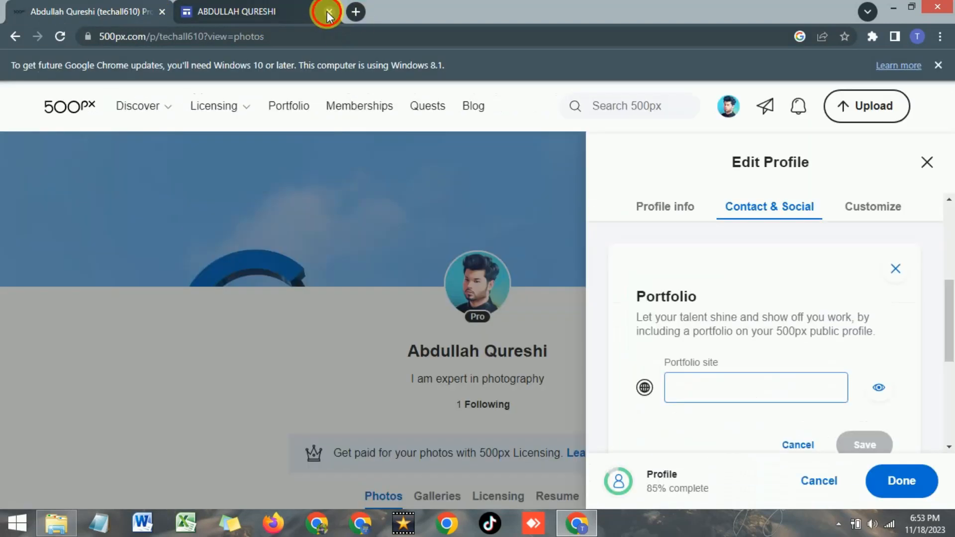
left_click(328, 11)
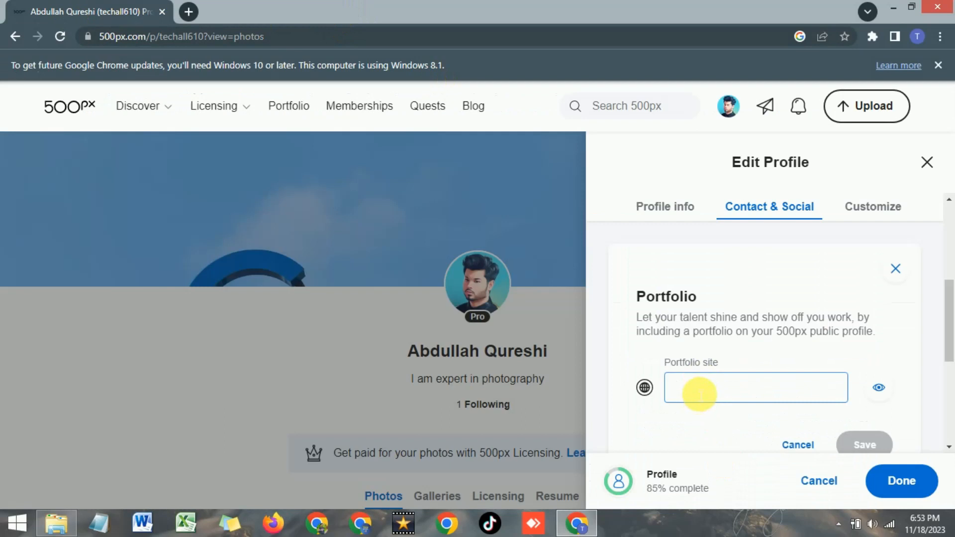
scroll(697, 394, "down", 1)
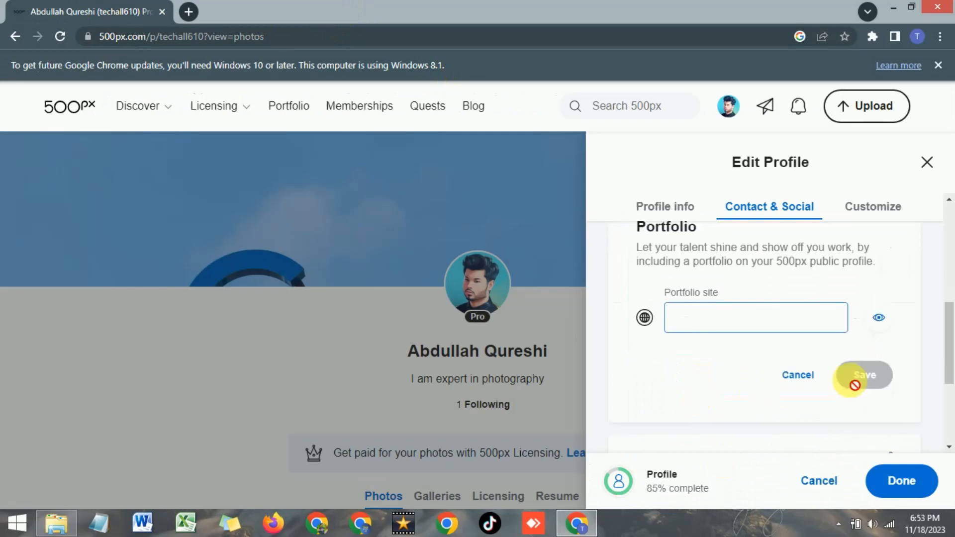
left_click(787, 377)
scroll(769, 332, "down", 2)
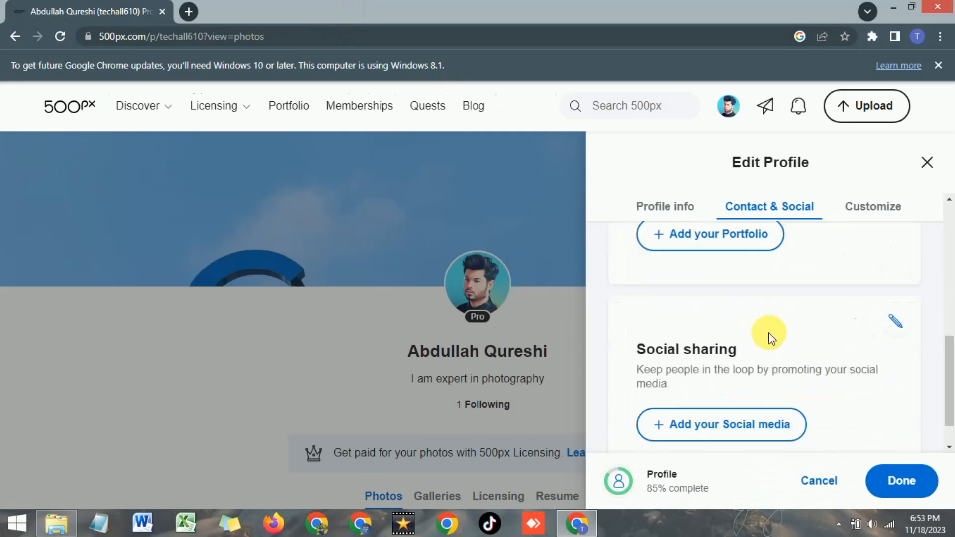
Step: Examine the Instagram, Facebook and Twitter fields under Social sharing, then cancel editing them
left_click(680, 387)
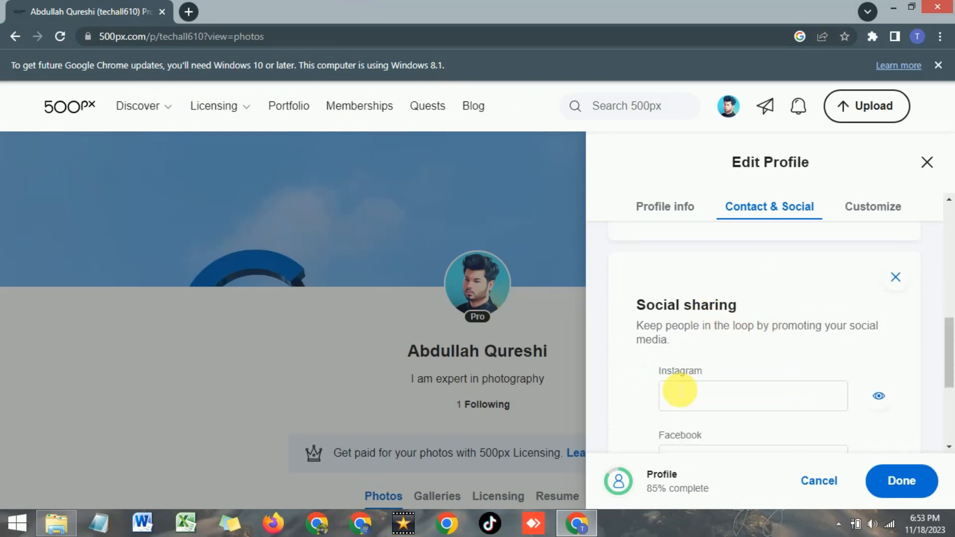
scroll(683, 388, "down", 4)
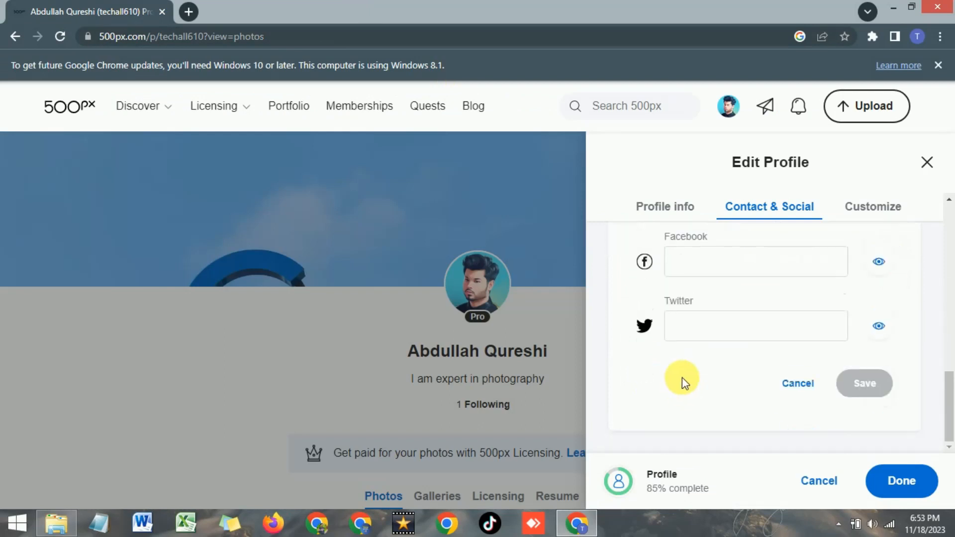
scroll(699, 361, "up", 3)
scroll(717, 348, "down", 3)
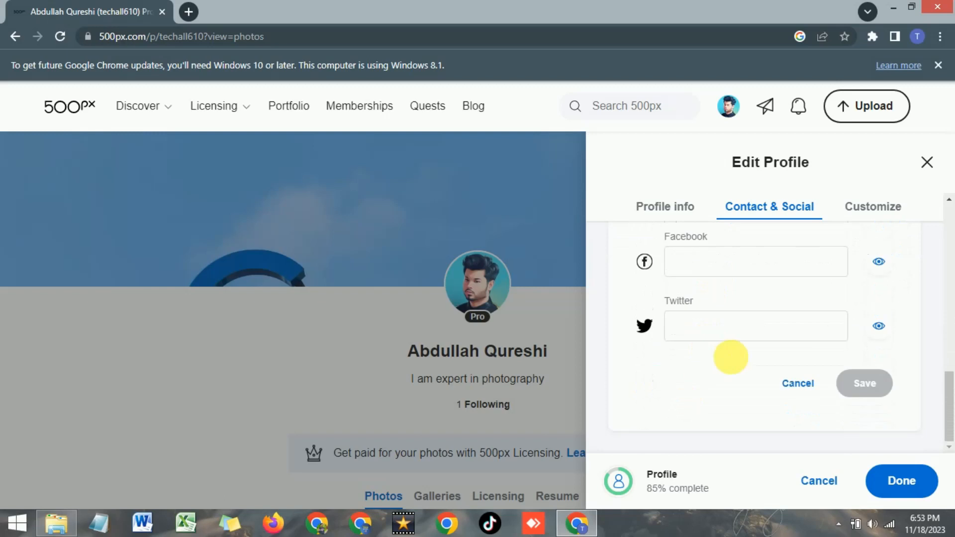
left_click(794, 397)
Step: Return to the Contact & Social section and finish editing the profile
scroll(765, 383, "up", 3)
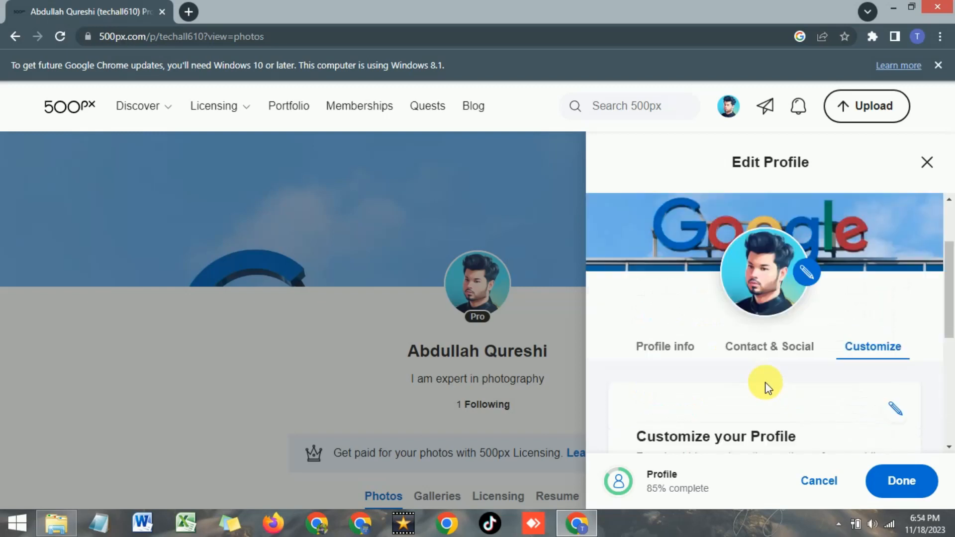
left_click(752, 349)
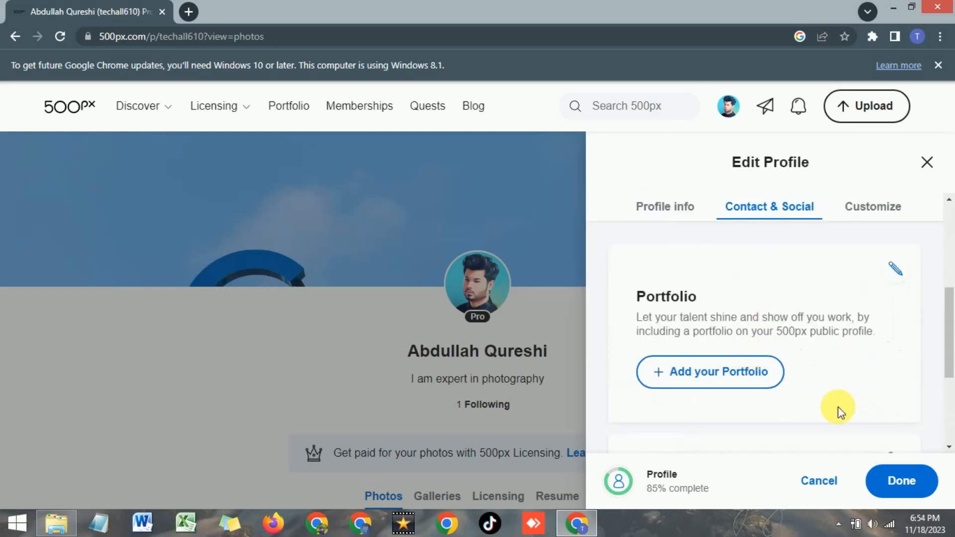
left_click(894, 481)
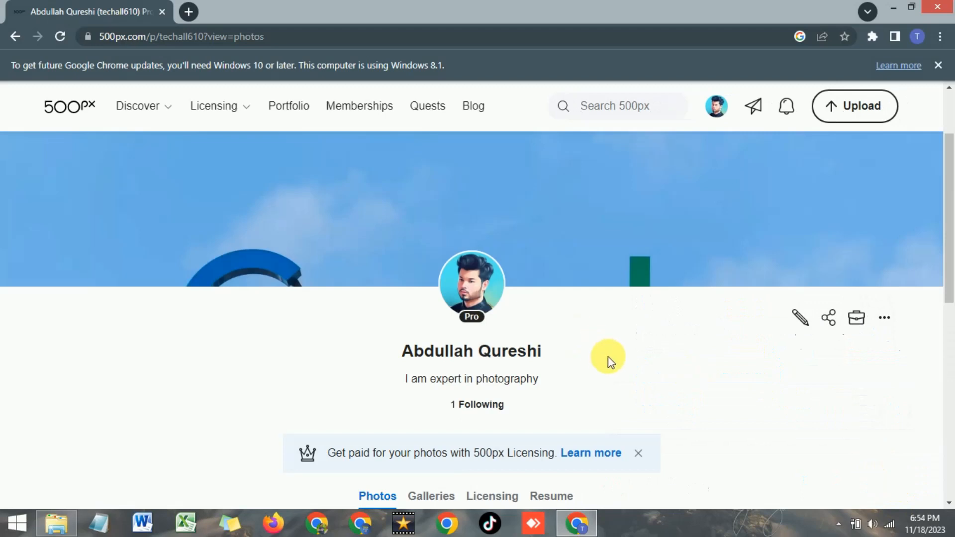
Step: Look over the finished profile page, including its Photos and Galleries sections
scroll(193, 269, "down", 5)
scroll(192, 269, "up", 4)
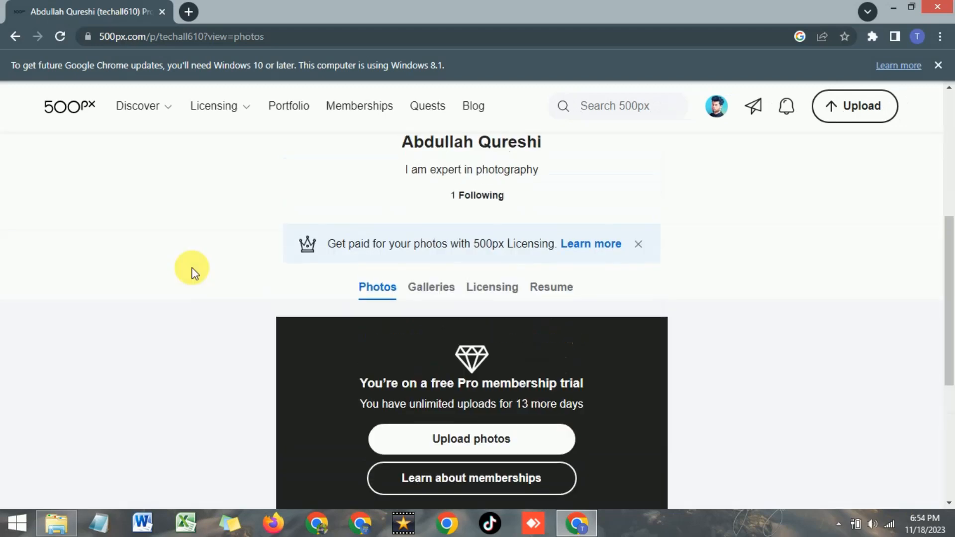
scroll(640, 309, "up", 1)
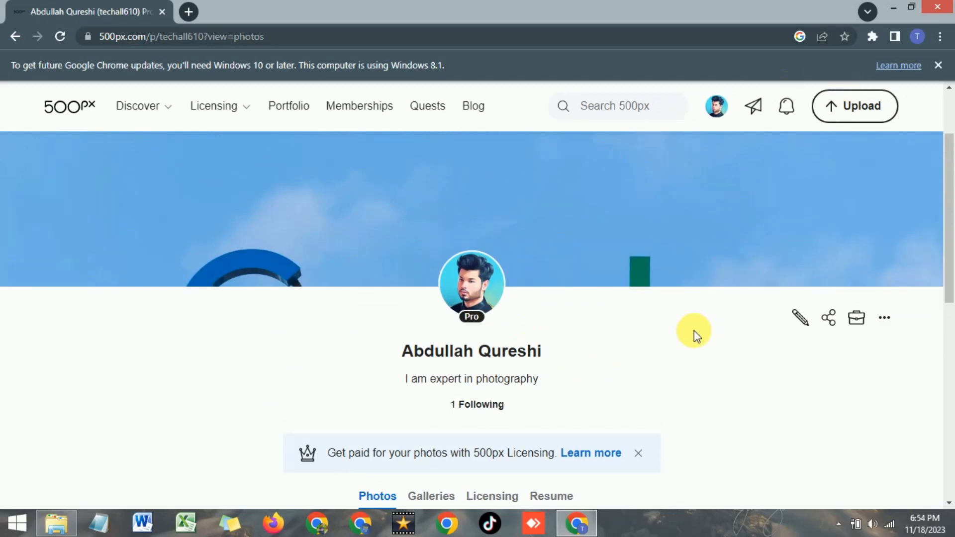
scroll(694, 331, "down", 2)
scroll(694, 331, "up", 2)
scroll(498, 288, "down", 4)
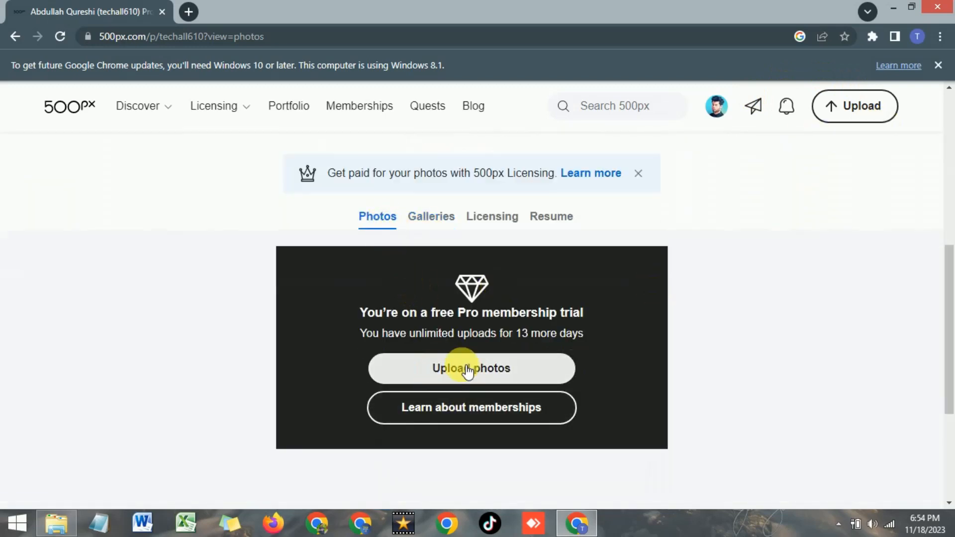
left_click(427, 221)
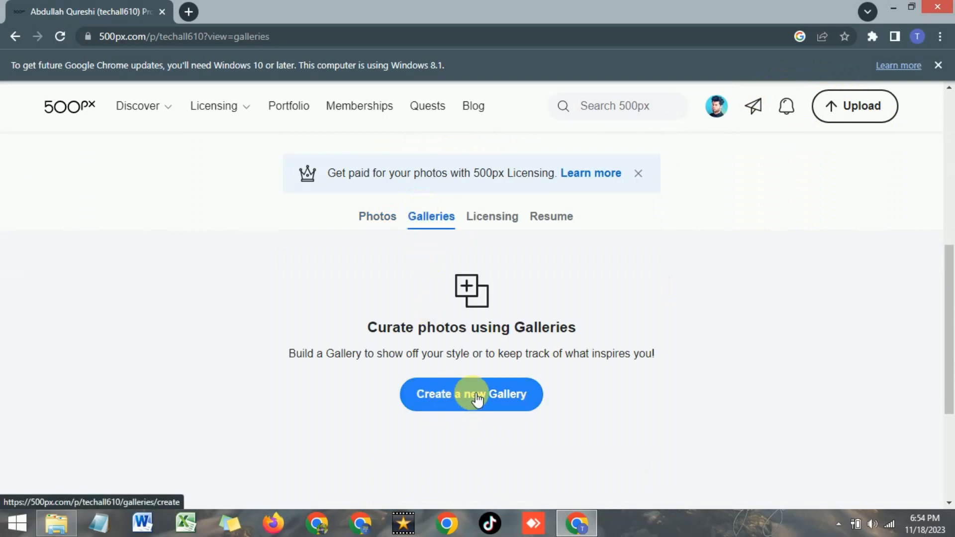
Step: Open the profile's Licensing section and upload a photo from the computer for a licensing submission
left_click(479, 232)
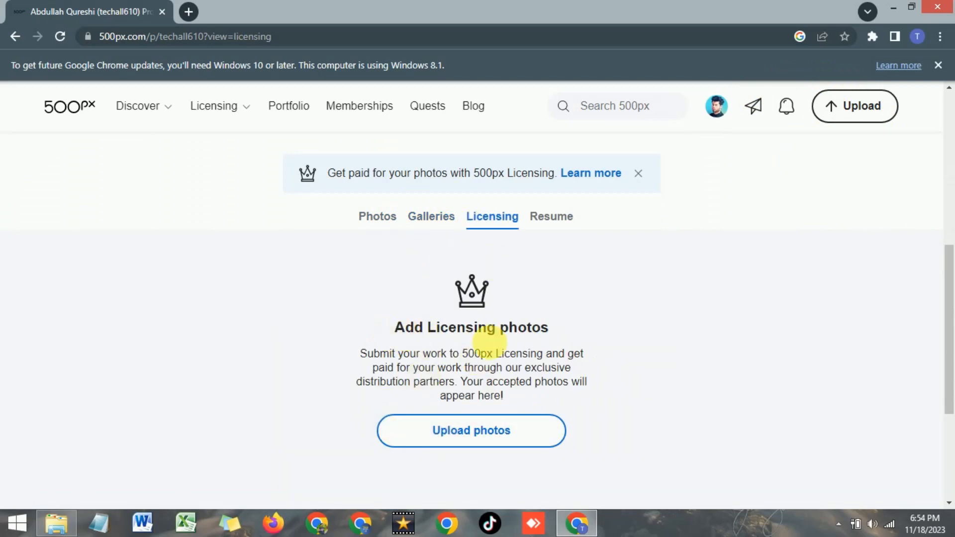
left_click(472, 433)
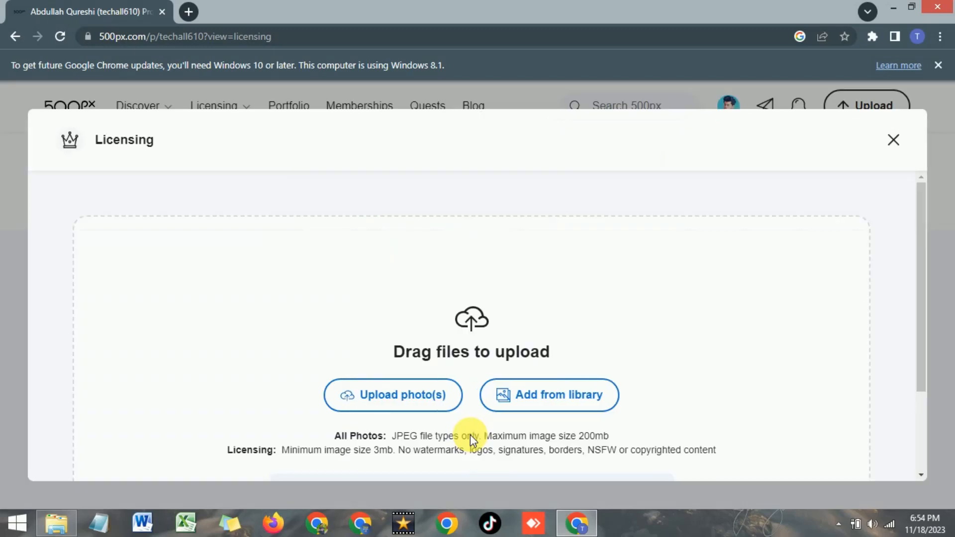
scroll(341, 305, "down", 2)
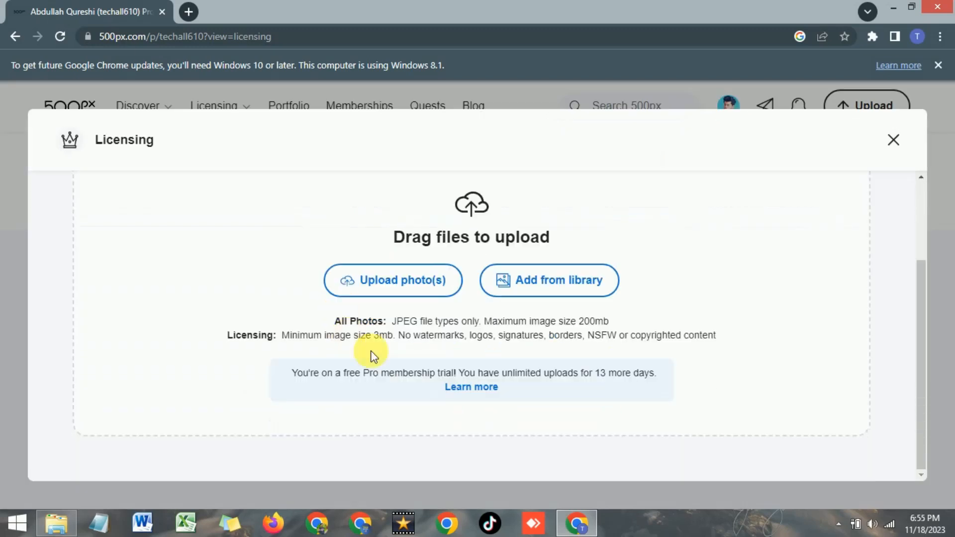
left_click(402, 287)
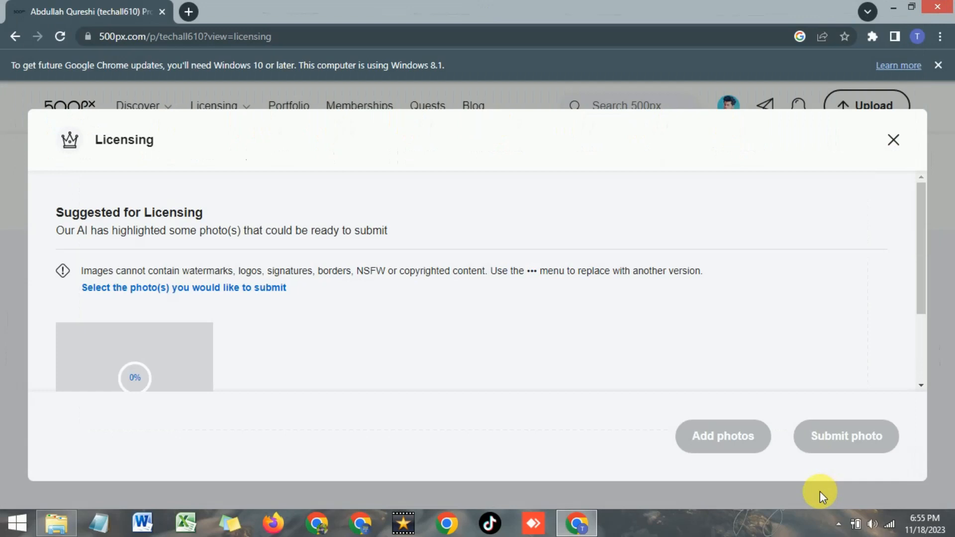
Step: Select the uploaded puppy photo from the Maybe group and submit it for licensing
scroll(345, 311, "down", 2)
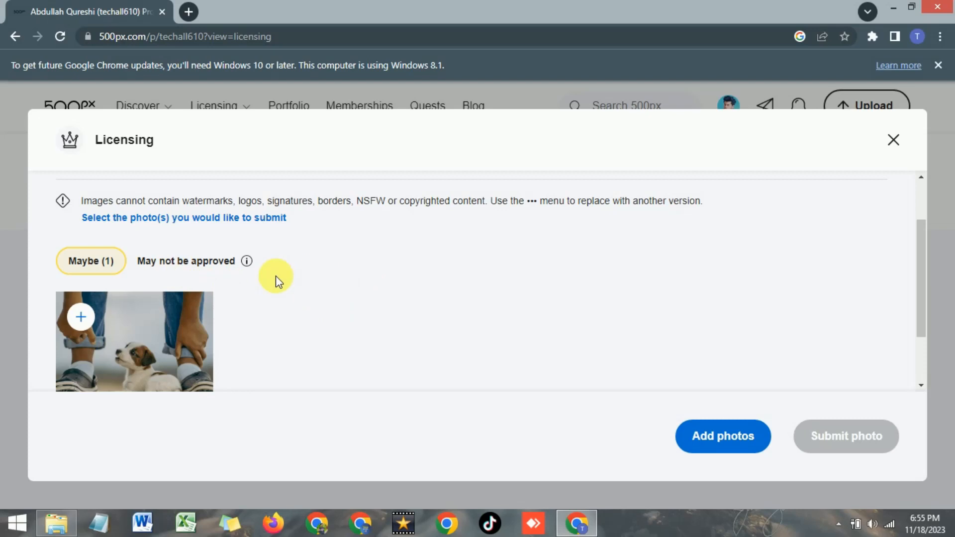
scroll(273, 282, "down", 2)
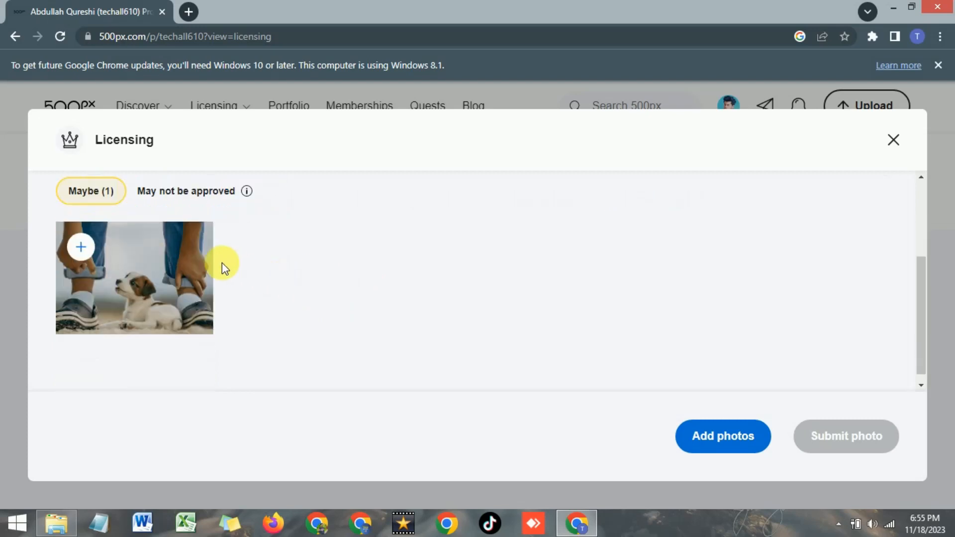
scroll(314, 297, "up", 2)
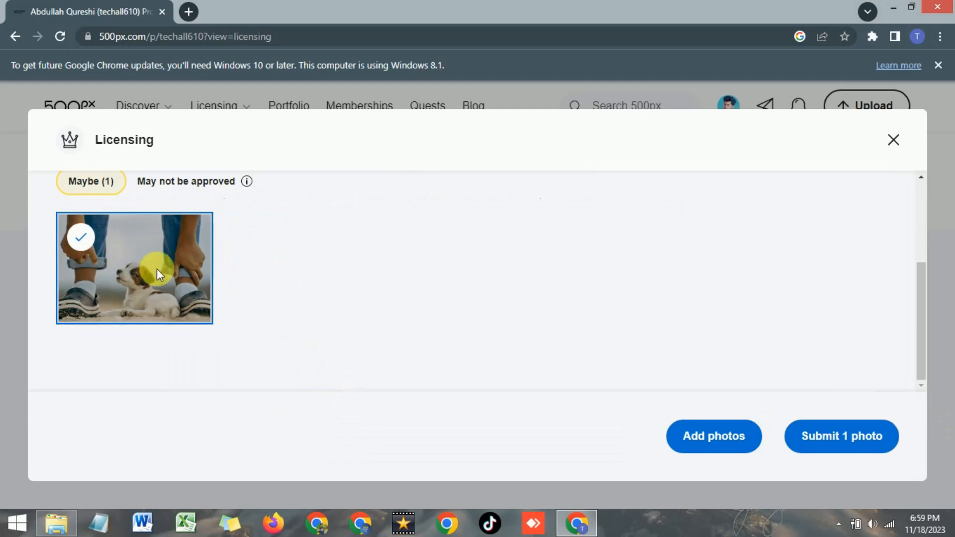
left_click(829, 443)
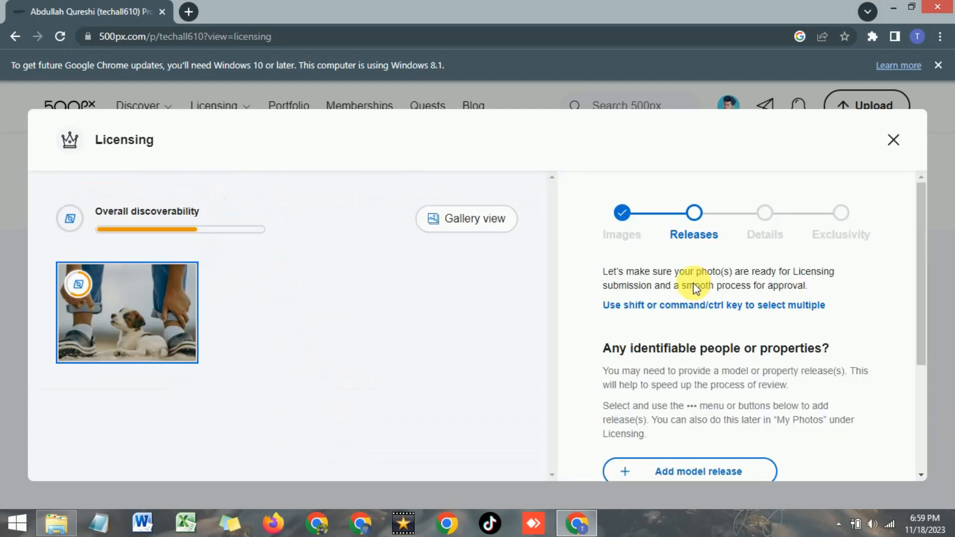
Step: Review the Releases stage, open and dismiss the model release file chooser, and continue to Details without adding a release
scroll(696, 288, "down", 4)
scroll(697, 287, "up", 3)
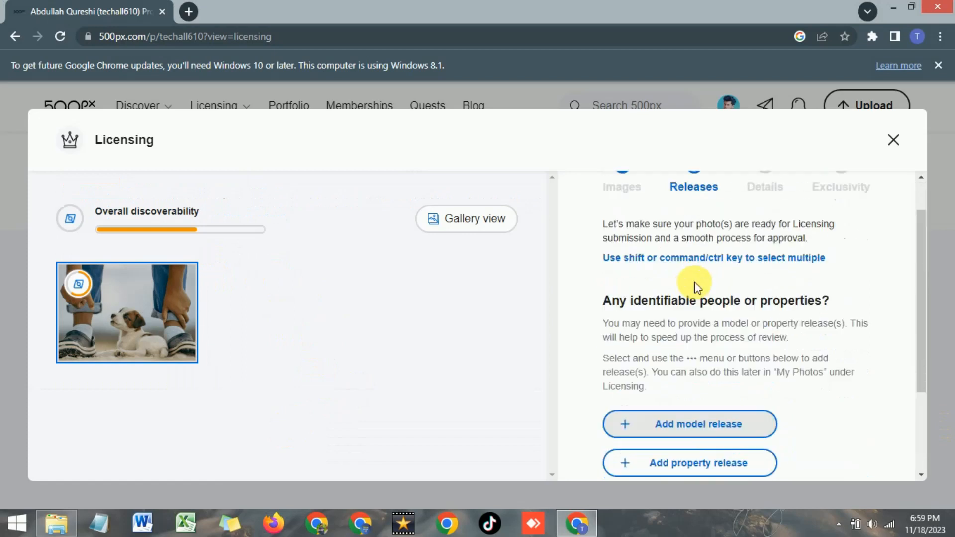
scroll(682, 250, "up", 1)
scroll(695, 299, "down", 2)
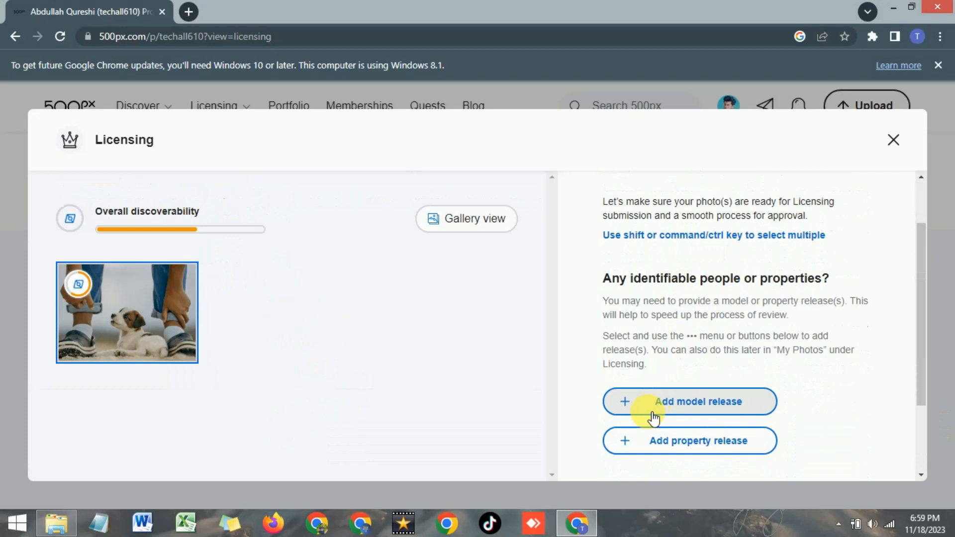
left_click(624, 404)
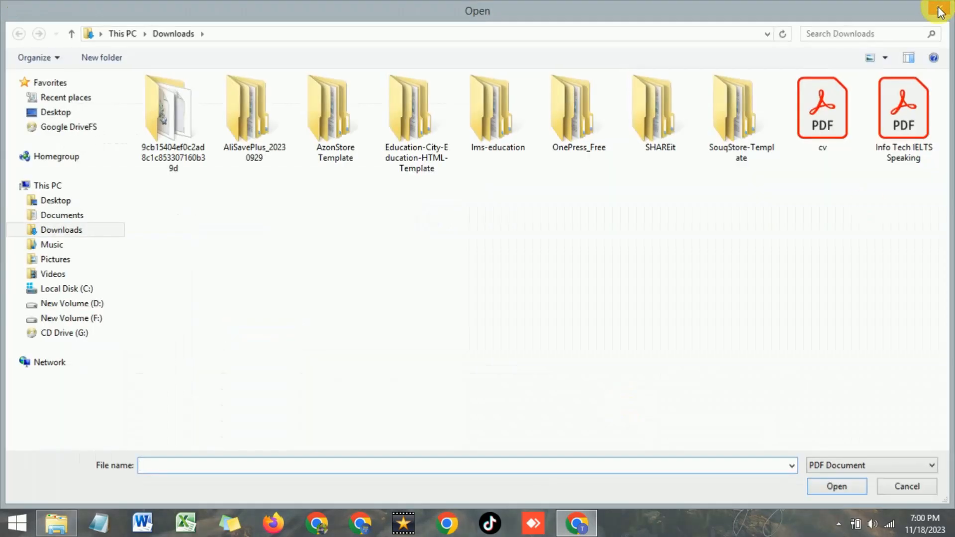
left_click(941, 11)
scroll(732, 399, "down", 2)
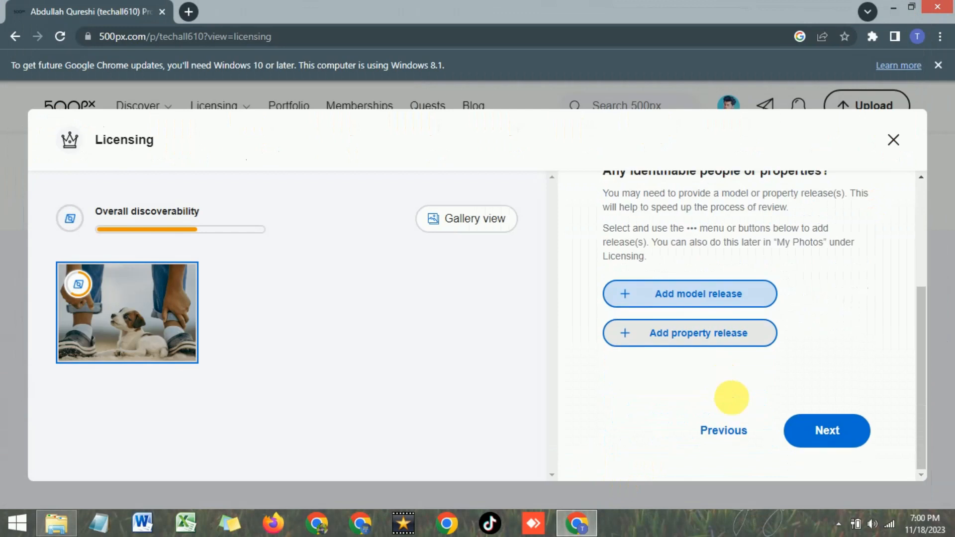
left_click(809, 432)
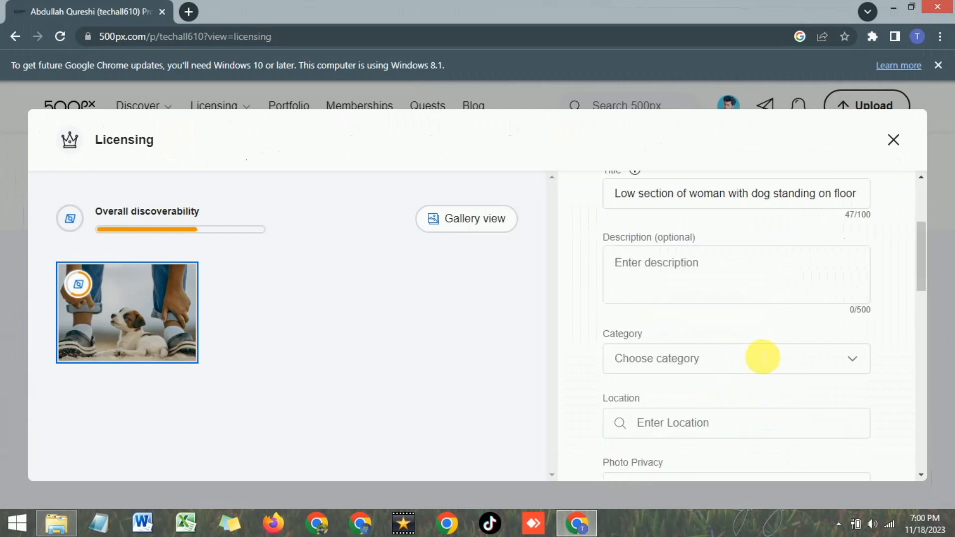
Step: Replace the suggested photo title with "Beautiful Dog", correcting its spelling
scroll(763, 357, "up", 3)
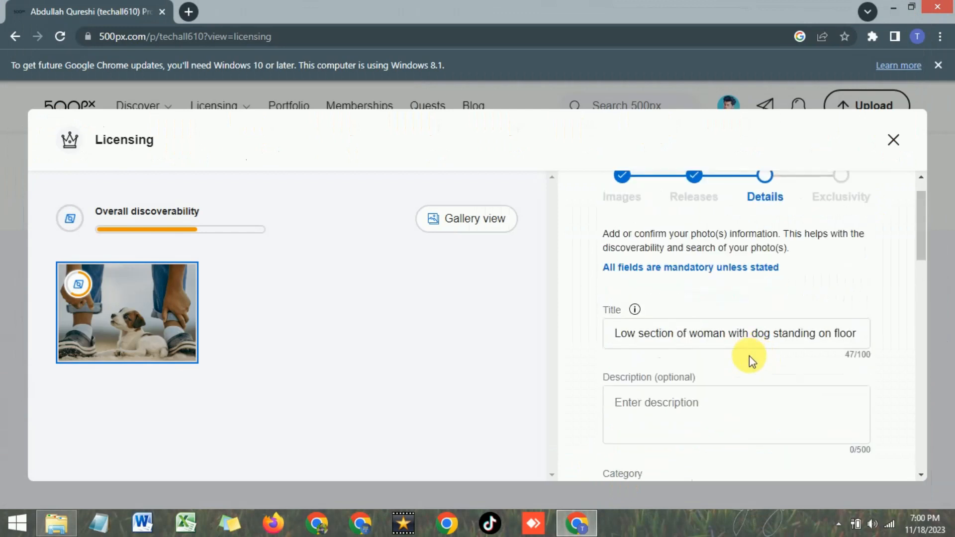
left_click(727, 335)
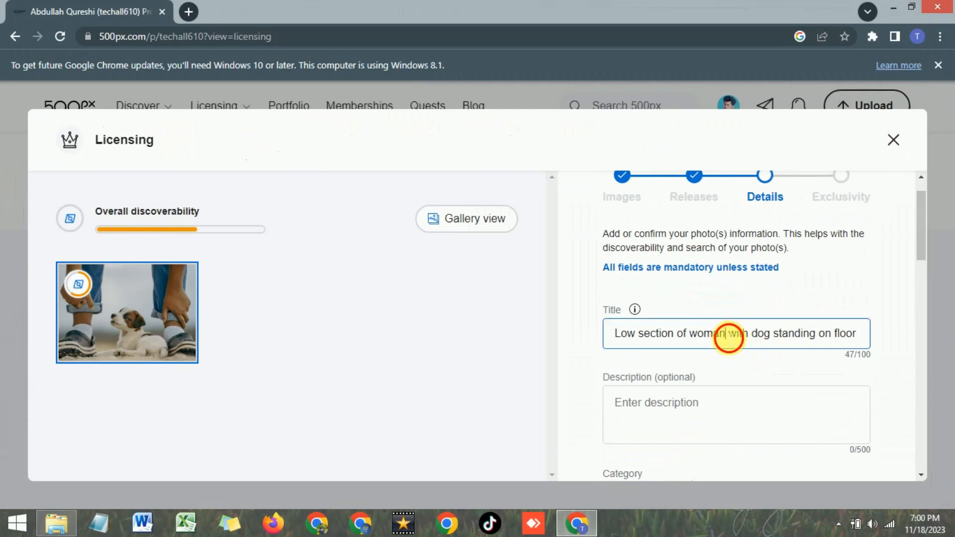
key("ctrl+a")
key("BackSpace")
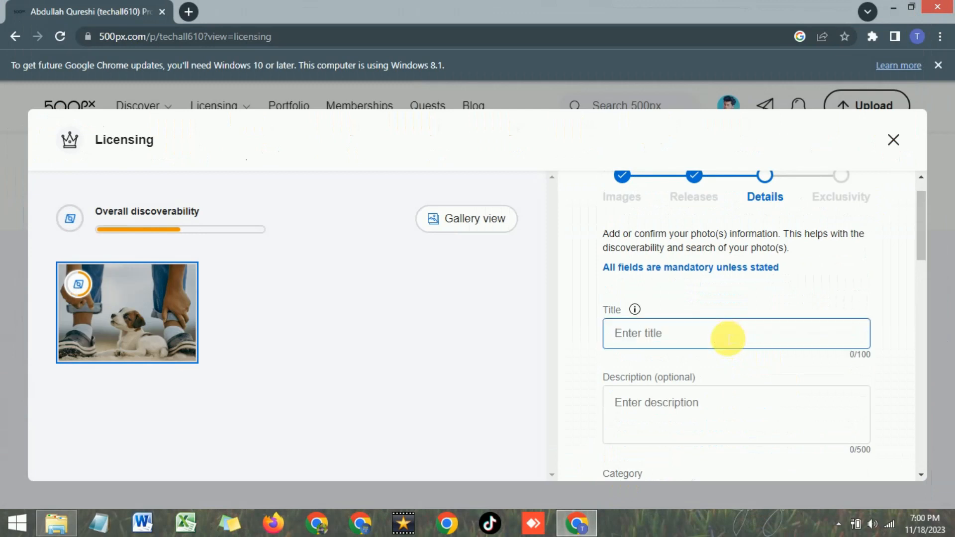
type("Beauitful Dog")
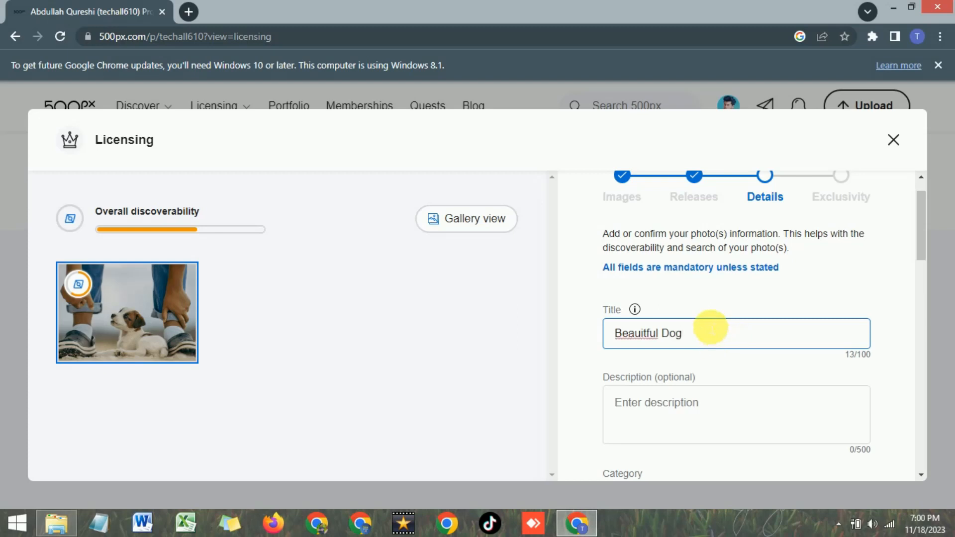
right_click(641, 328)
left_click(677, 154)
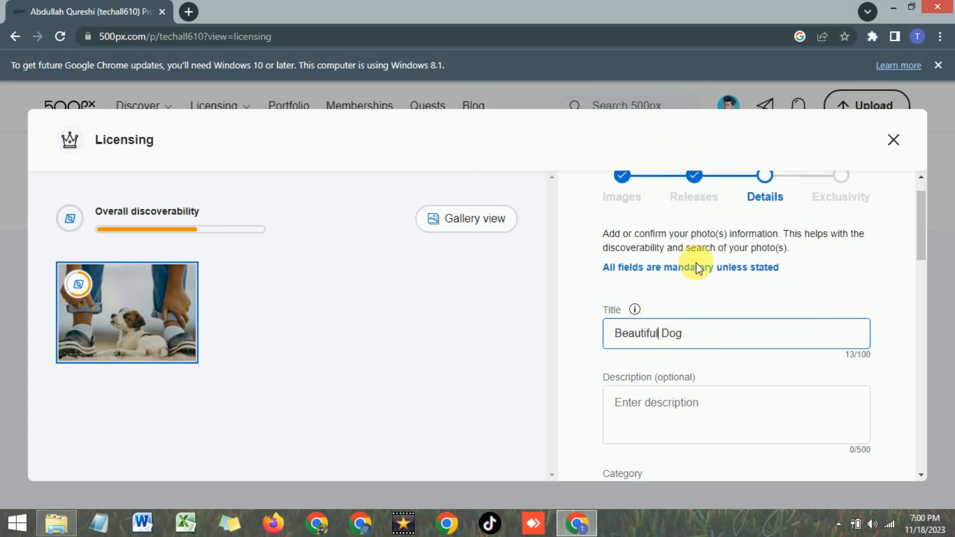
Step: Leave the optional description empty and set the photo's category to Animals
scroll(695, 280, "down", 2)
left_click(669, 361)
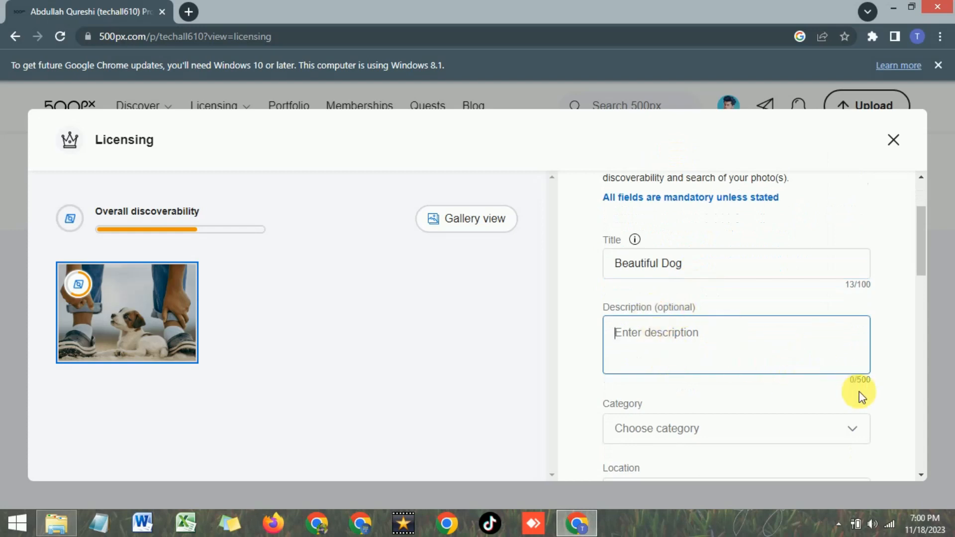
left_click(866, 380)
scroll(736, 328, "down", 2)
left_click(719, 368)
scroll(719, 368, "down", 2)
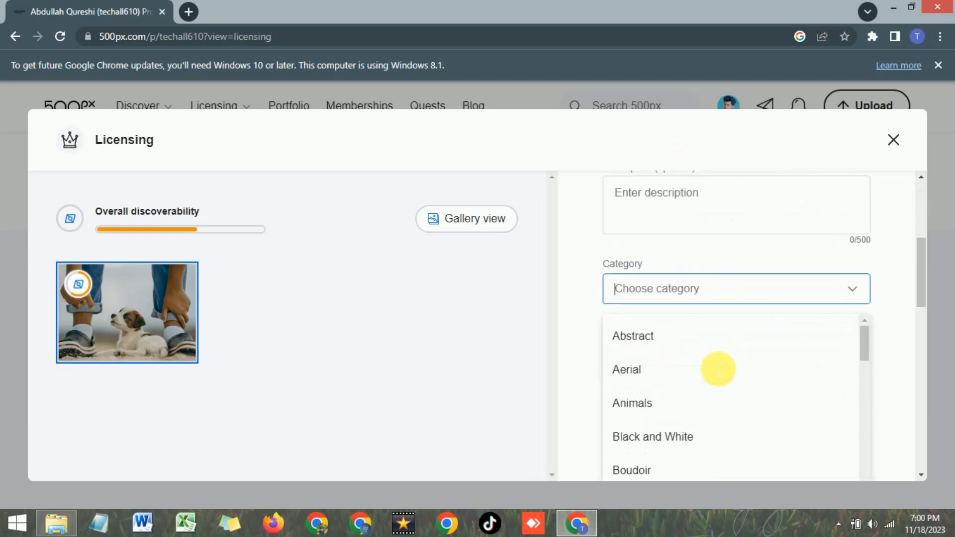
left_click(681, 413)
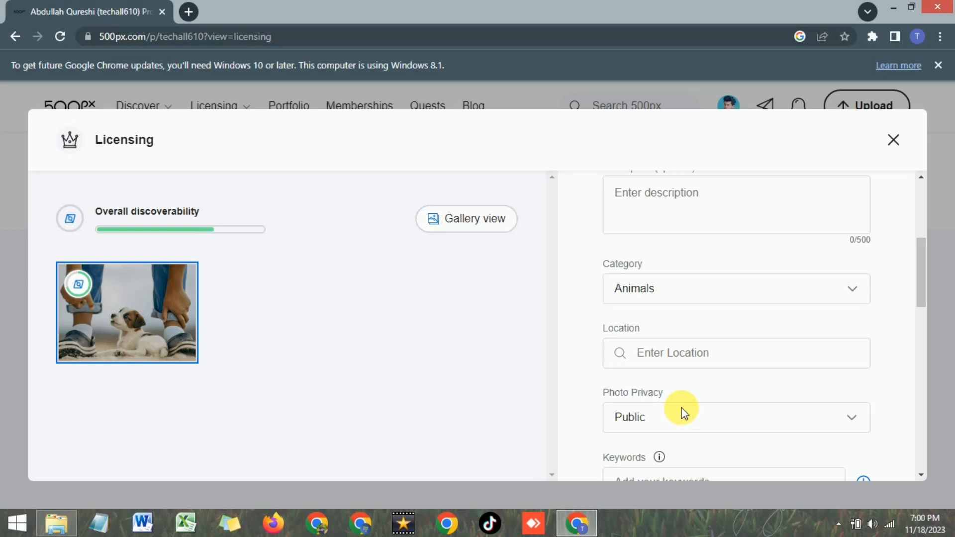
left_click(689, 294)
scroll(669, 408, "down", 1)
scroll(665, 424, "down", 2)
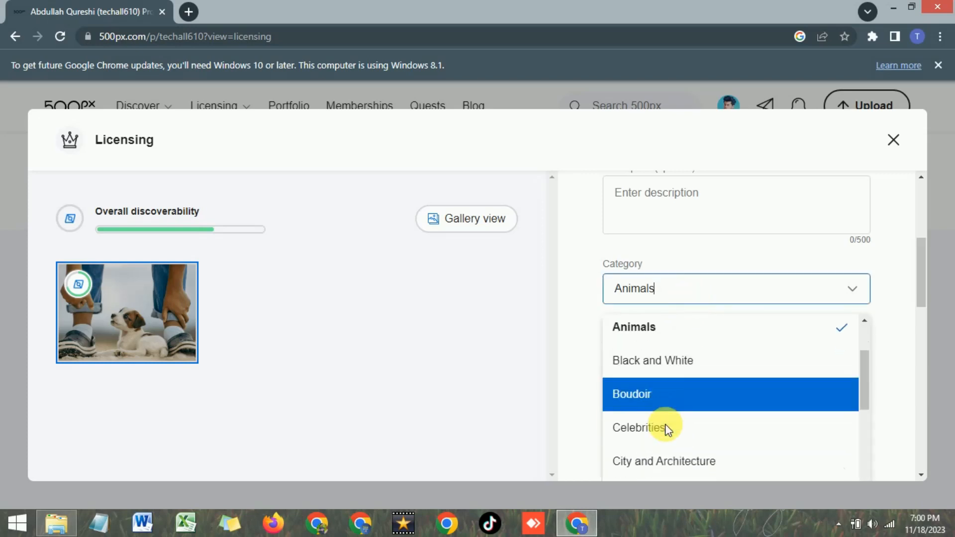
left_click(730, 262)
Step: Set the photo's location to Pakistan from the location suggestions and keep the photo privacy as Public
left_click(690, 353)
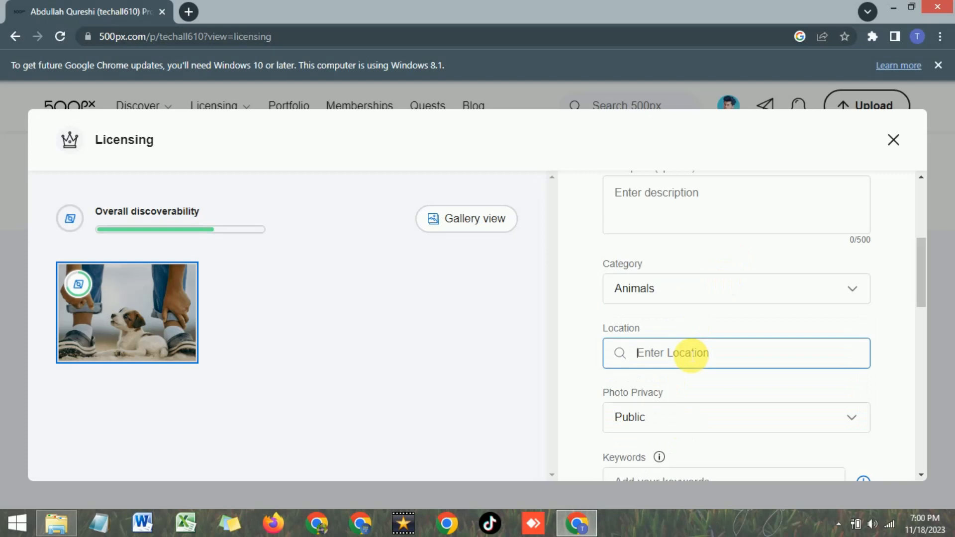
type("pakistan")
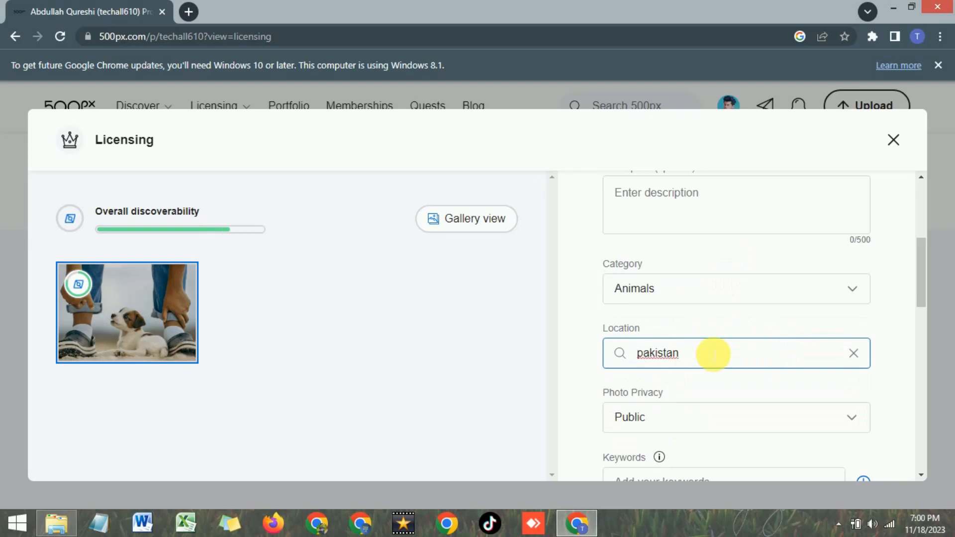
key("BackSpace")
key("BackSpace")
key("BackSpace")
key("BackSpace")
key("BackSpace")
key("BackSpace")
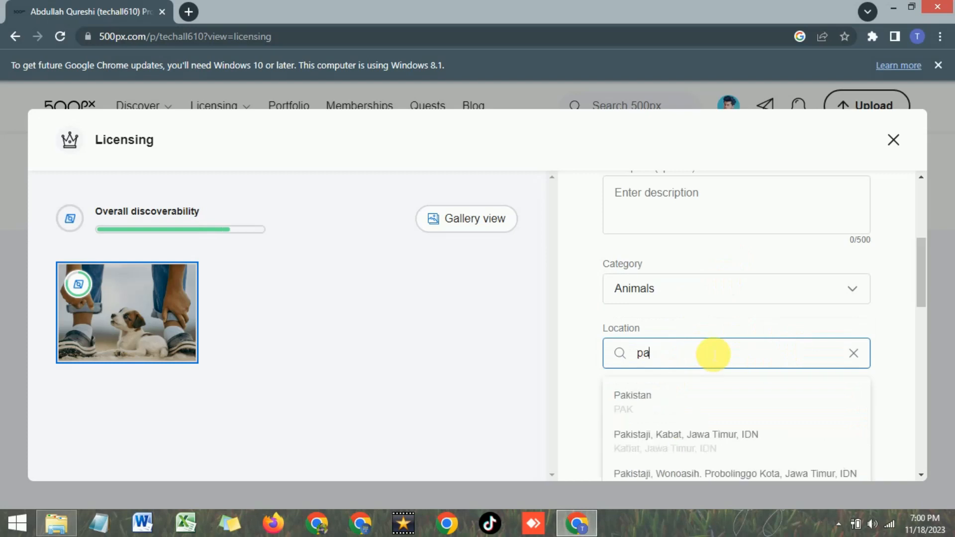
left_click(660, 403)
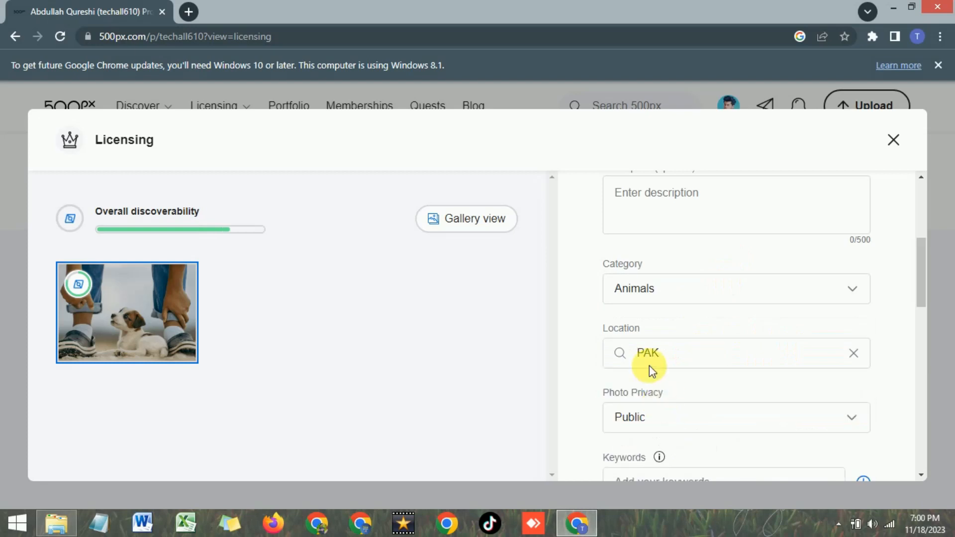
left_click(683, 352)
scroll(679, 361, "down", 1)
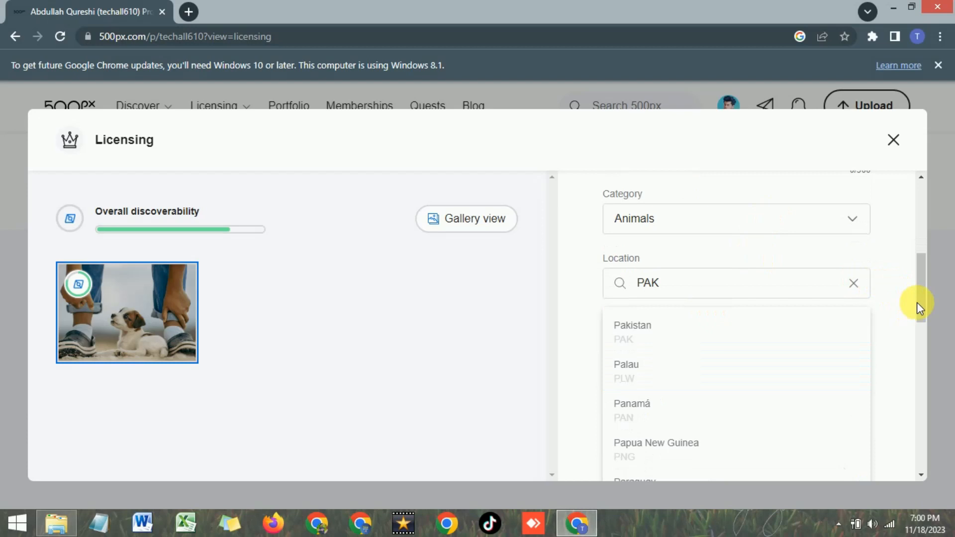
left_click(680, 321)
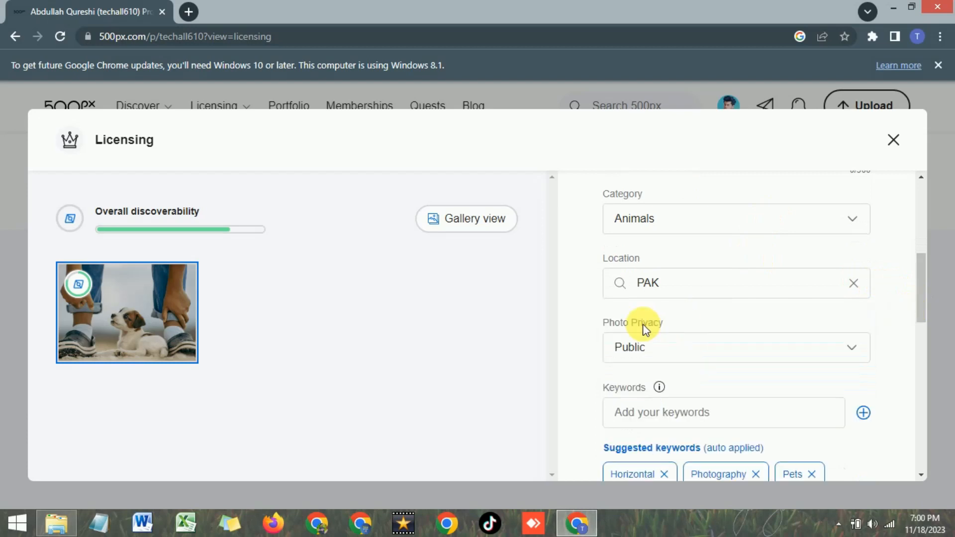
left_click(671, 354)
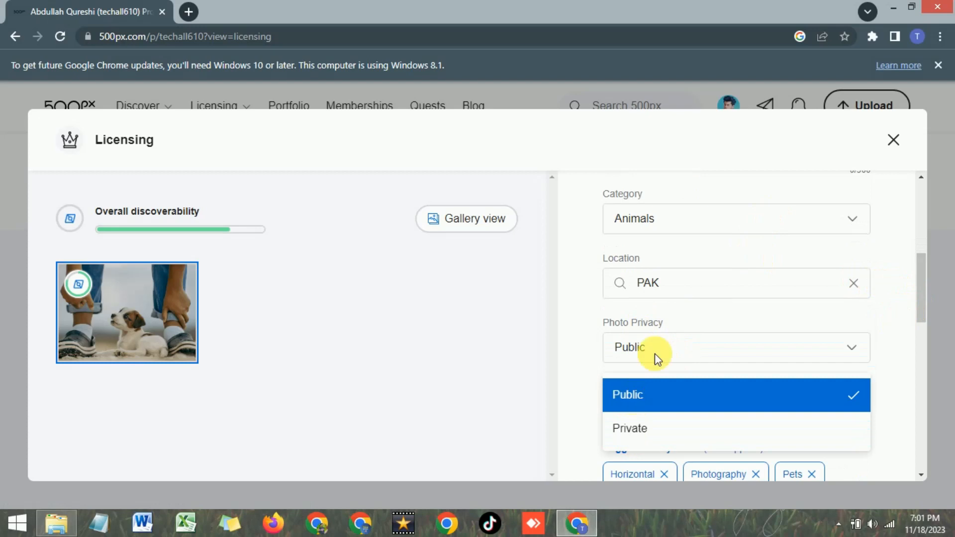
left_click(691, 312)
Step: Add the keywords "dog", "animal", "photpgraphy" and "pets" to the photo alongside the suggested ones
scroll(688, 316, "down", 3)
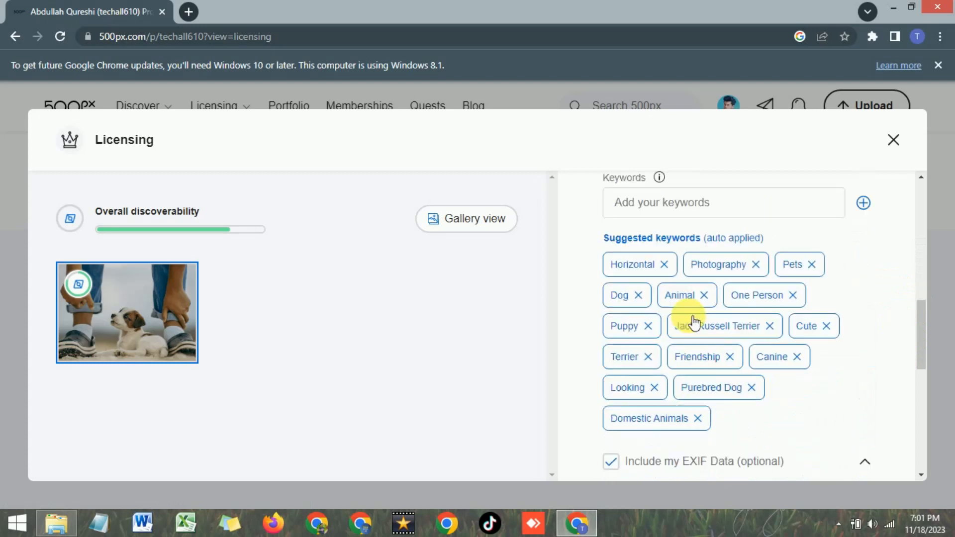
scroll(689, 315, "up", 1)
left_click(665, 281)
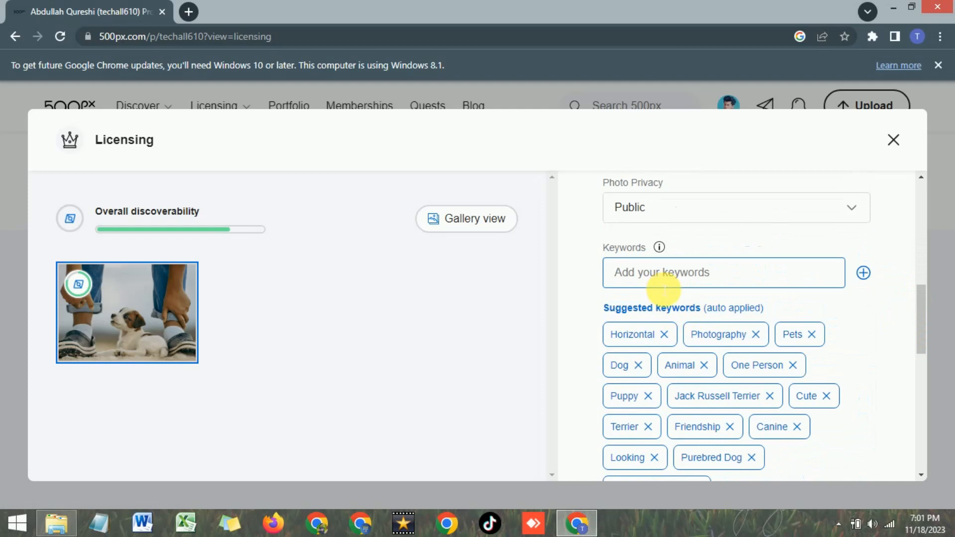
left_click(620, 367)
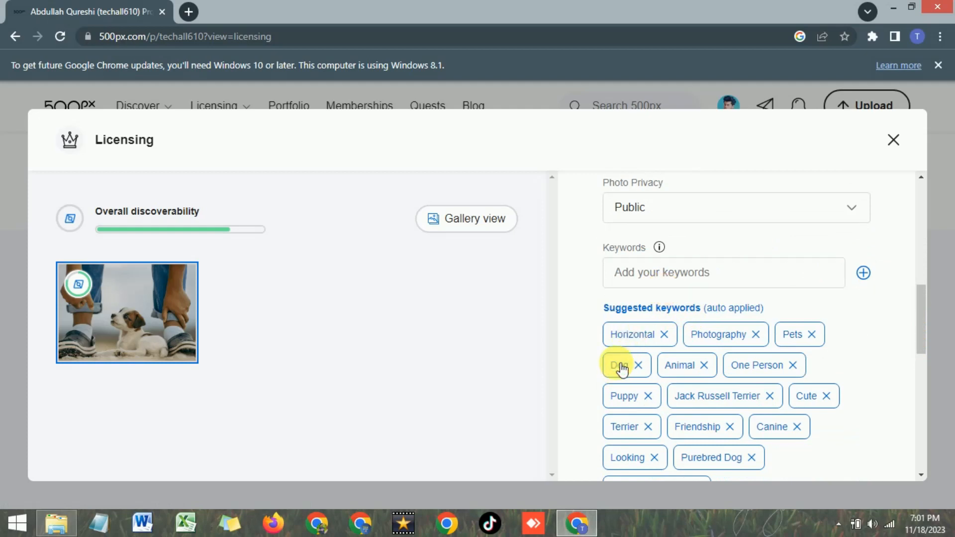
left_click(641, 277)
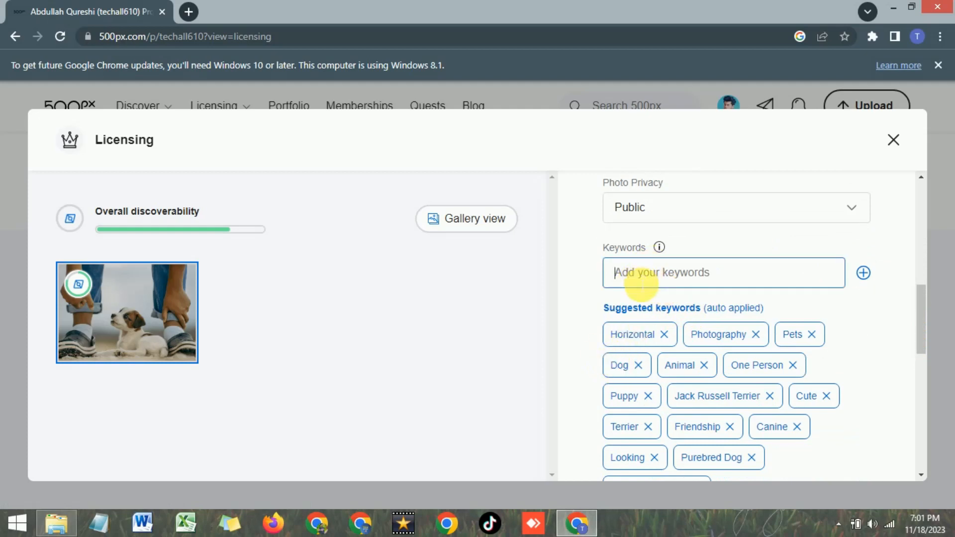
type("dog")
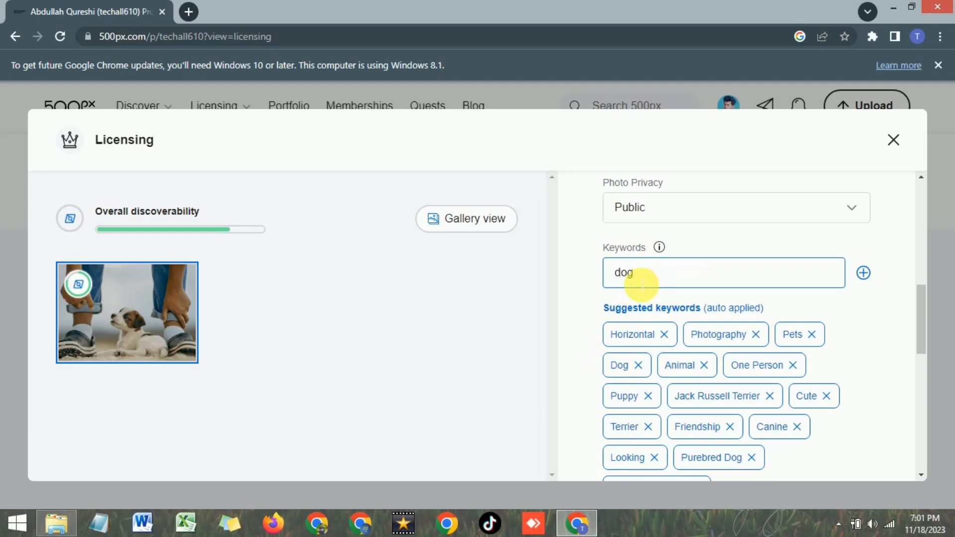
key("Return")
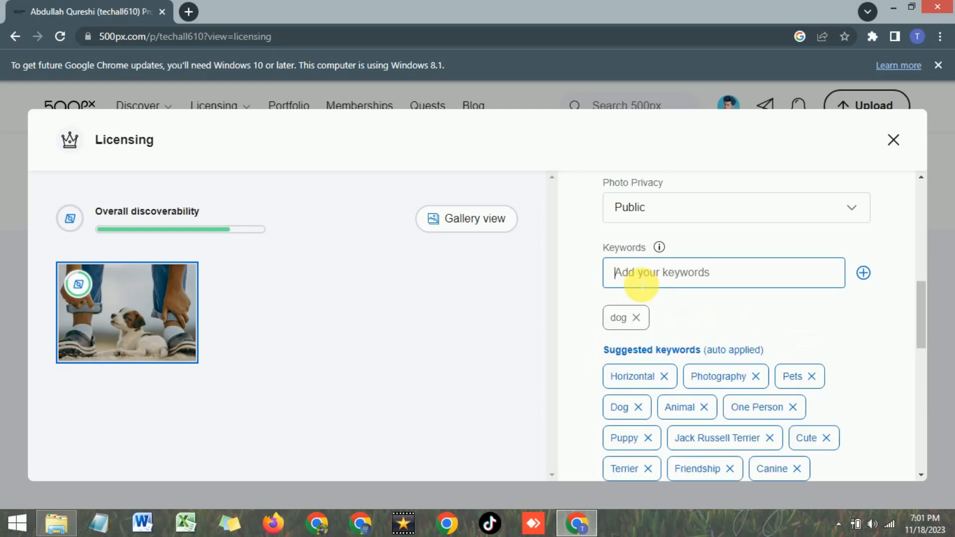
type("animal")
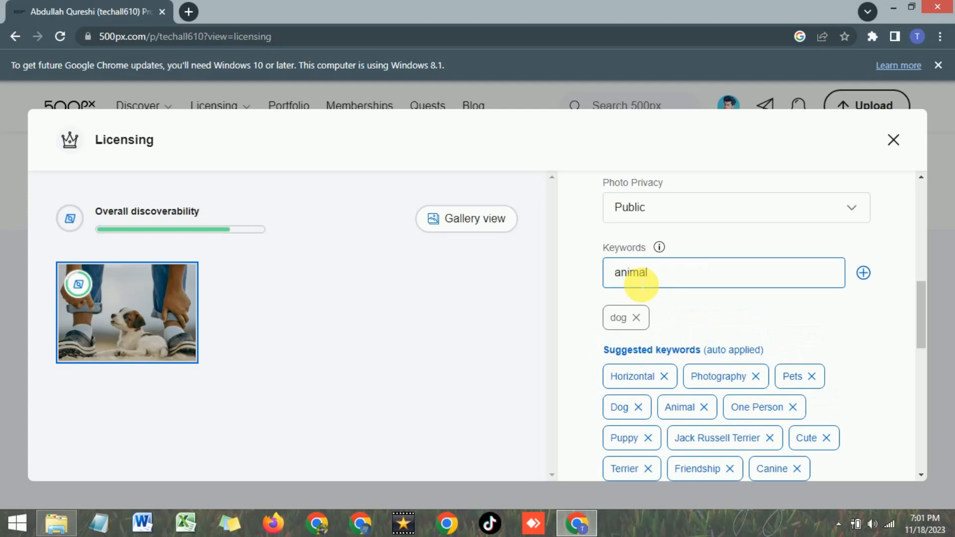
key("Return")
type("phoo")
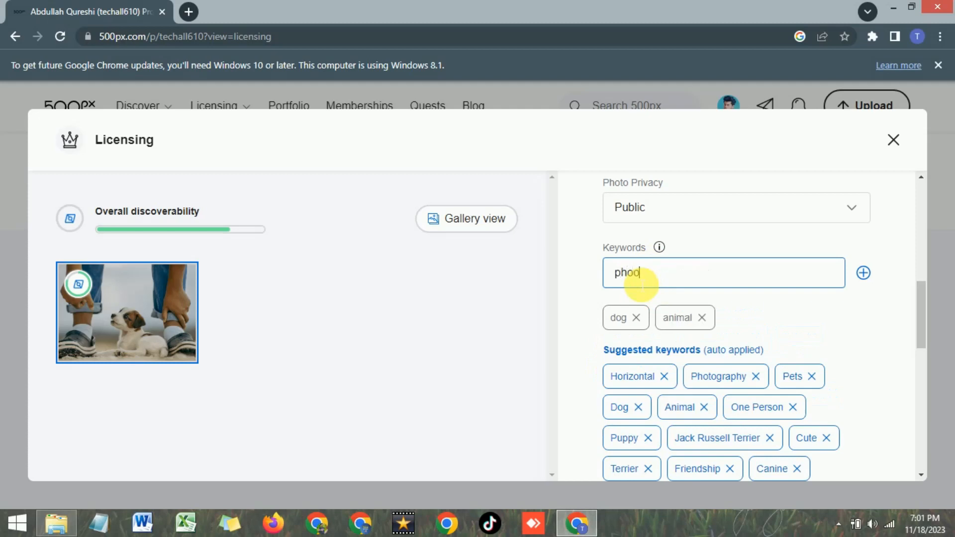
key("BackSpace")
type("tpgraphy")
key("Return")
type("pets")
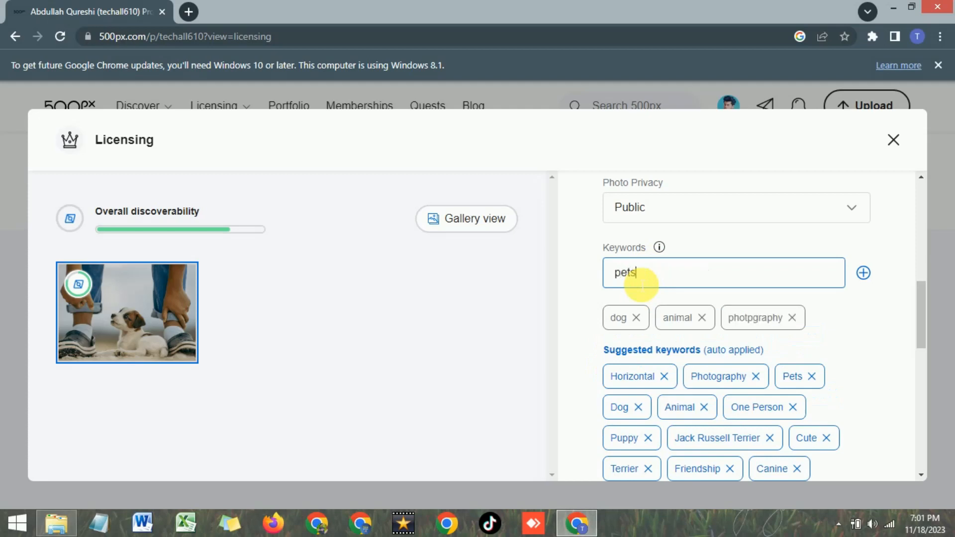
key("Return")
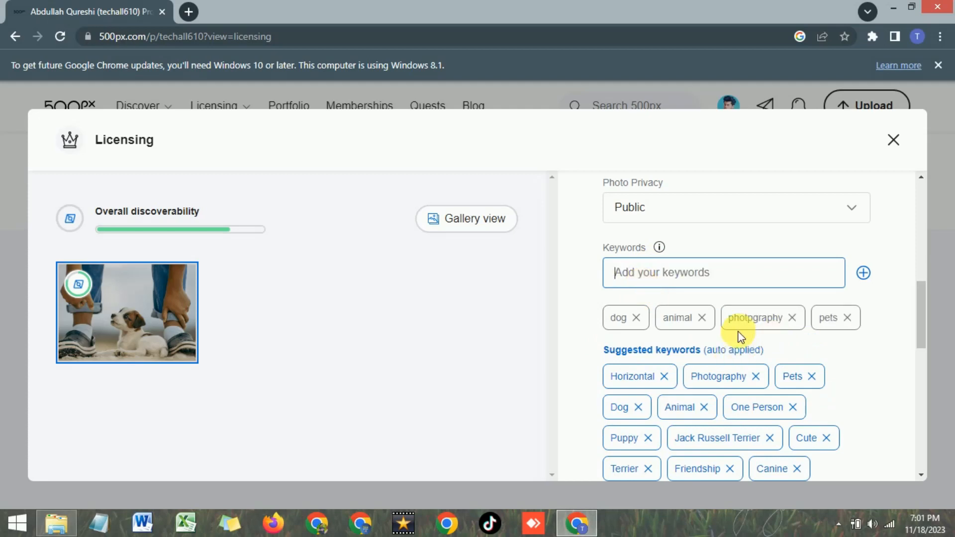
Step: Enter "Iphone" as the camera in the photo's optional EXIF data, keeping the suggested keywords
scroll(737, 334, "down", 2)
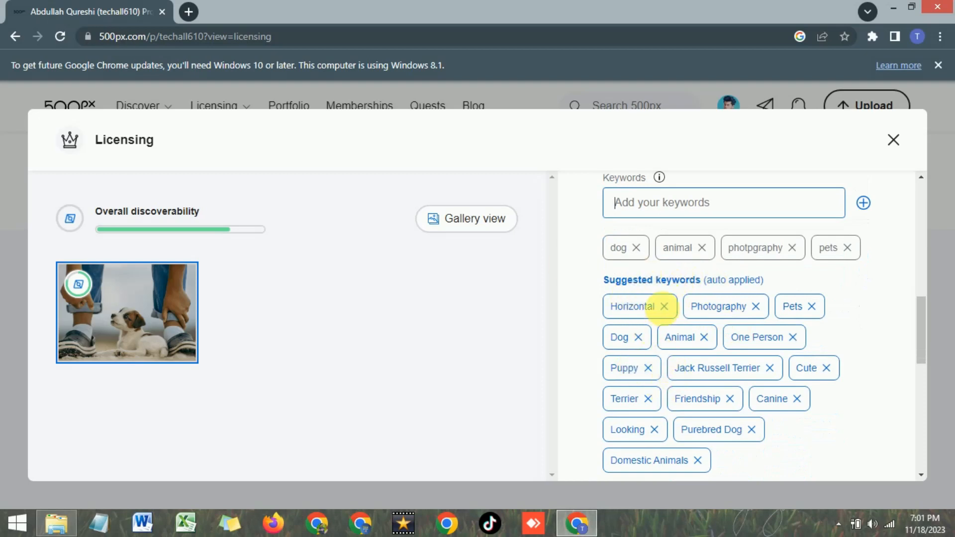
scroll(668, 324, "down", 3)
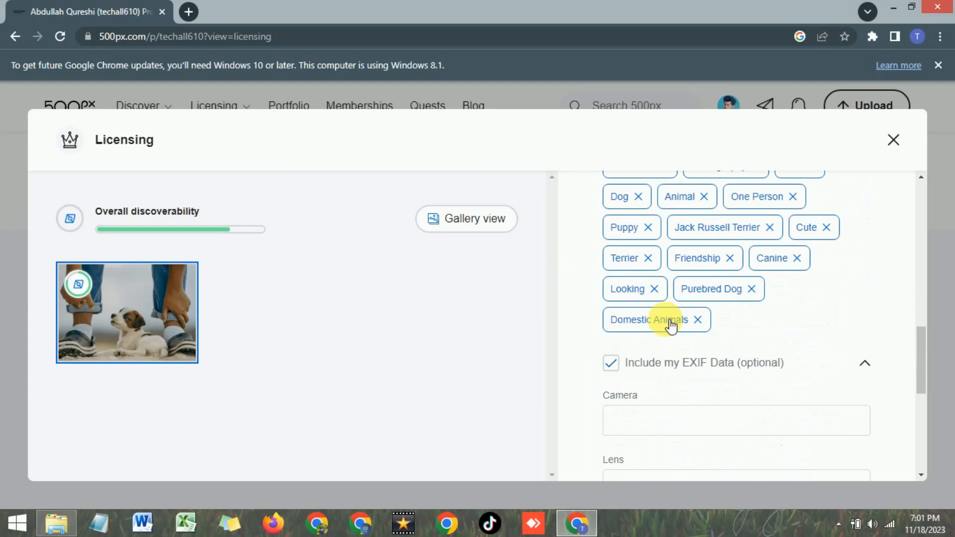
scroll(672, 326, "down", 3)
left_click(667, 291)
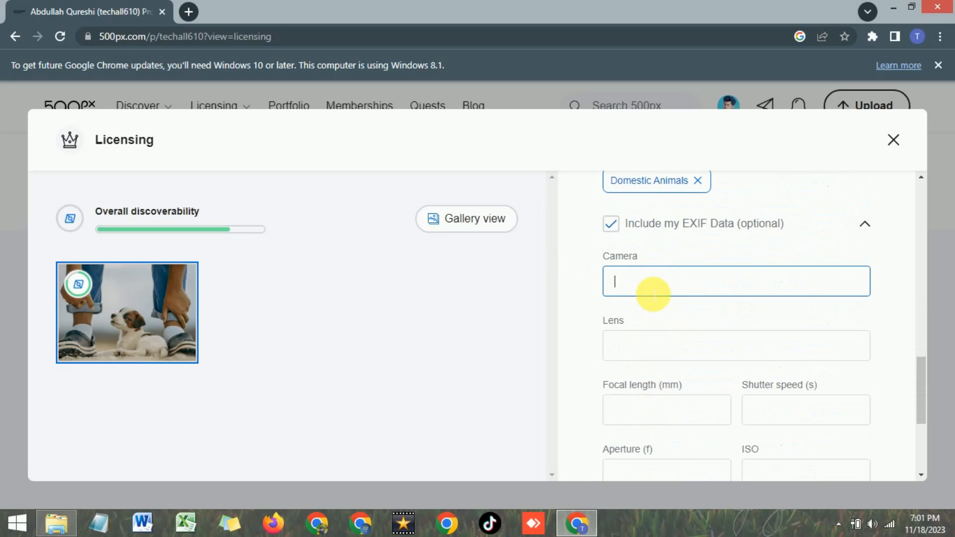
type("Iphone")
left_click(635, 350)
left_click(666, 282)
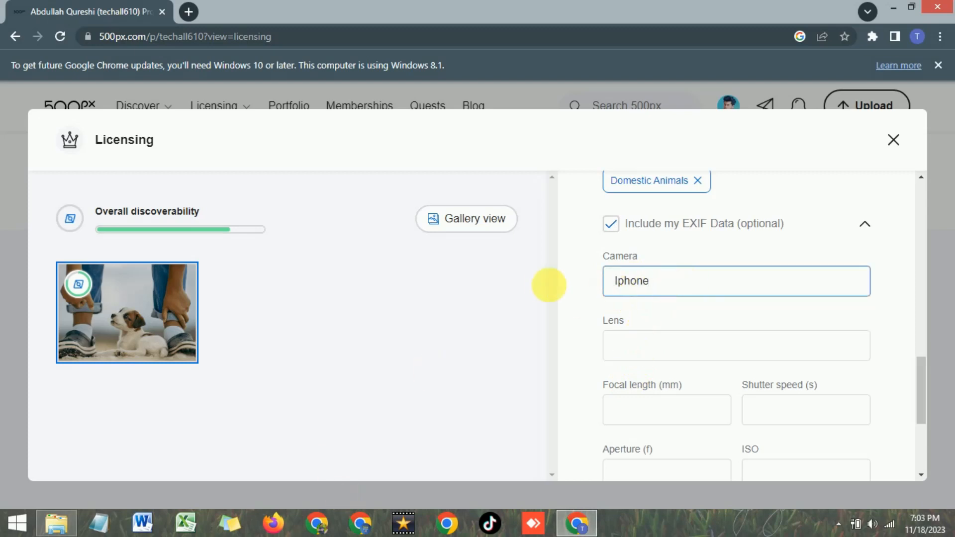
left_click_drag(549, 285, 544, 285)
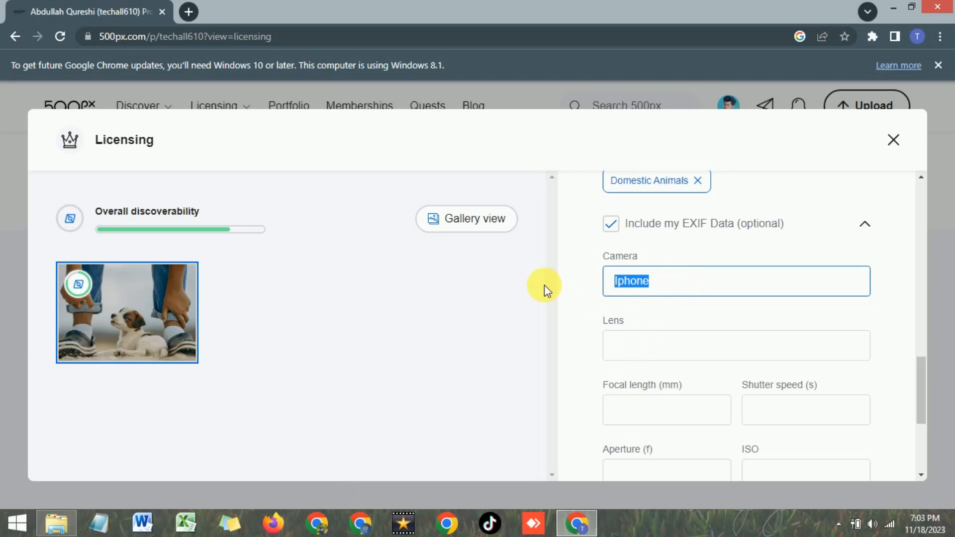
Step: Leave the lens and exposure details empty, set the shoot date to 2023-11-18, and continue to the license type selection
left_click(657, 346)
scroll(658, 347, "down", 1)
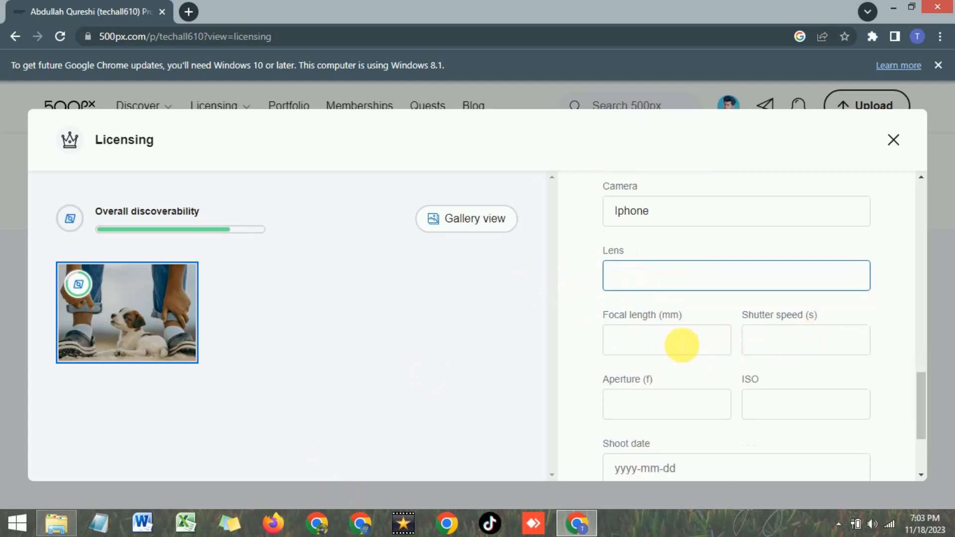
scroll(655, 336, "down", 1)
scroll(647, 348, "down", 1)
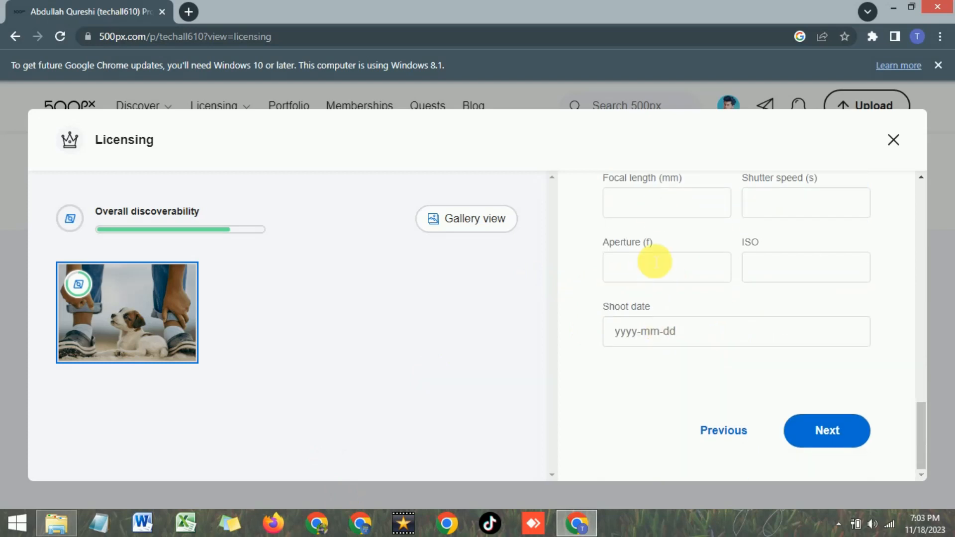
left_click(708, 337)
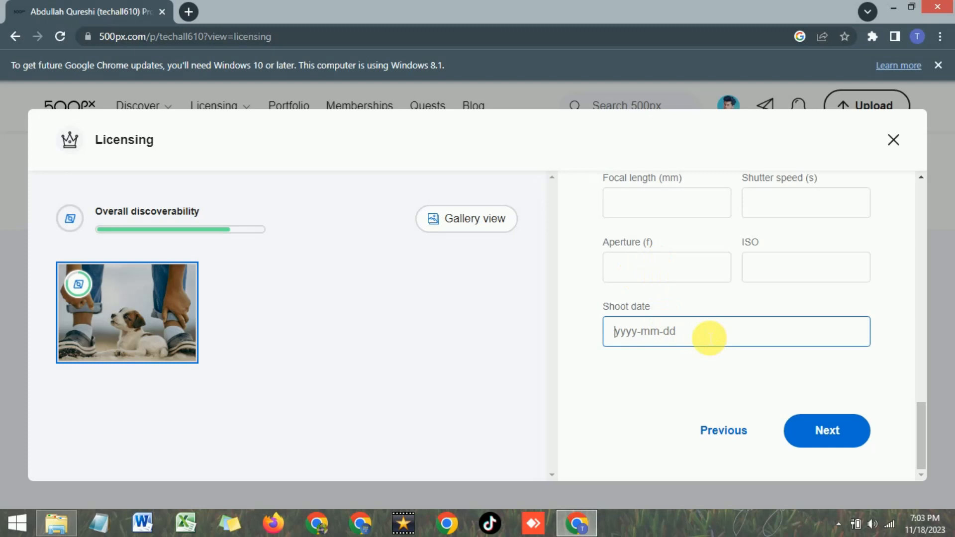
type("20")
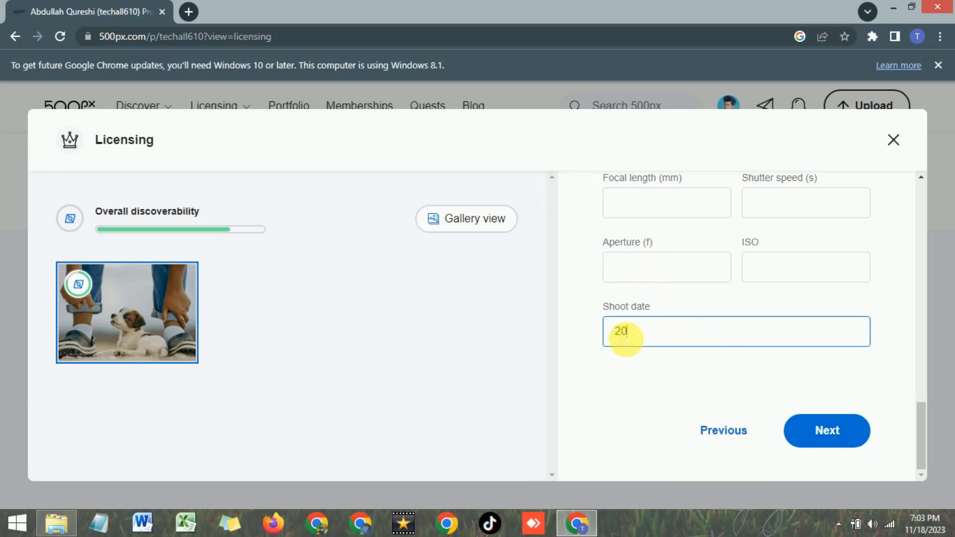
type("23-18")
key("BackSpace")
type("1-18")
left_click(826, 434)
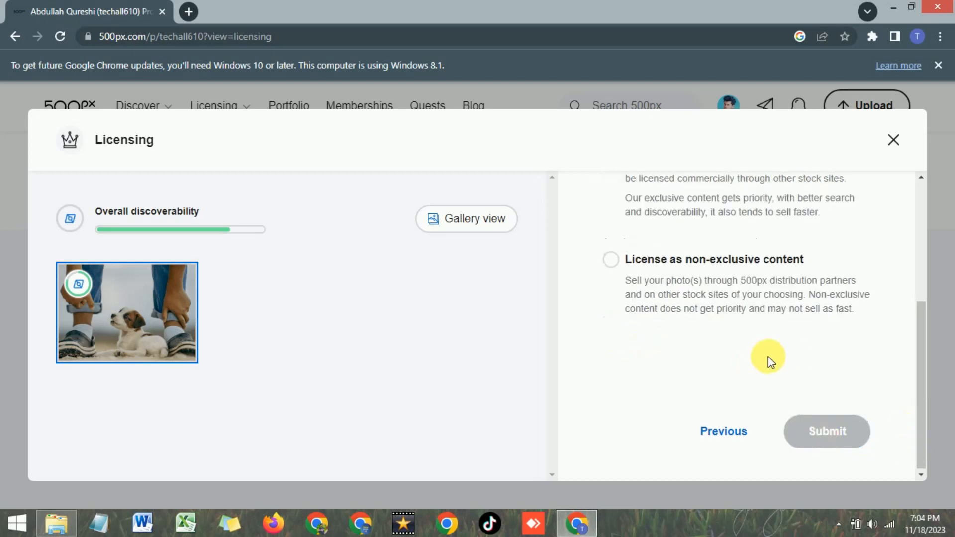
Step: Choose to license the photo as non-exclusive content and submit it for licensing
scroll(677, 306, "up", 5)
scroll(612, 264, "down", 2)
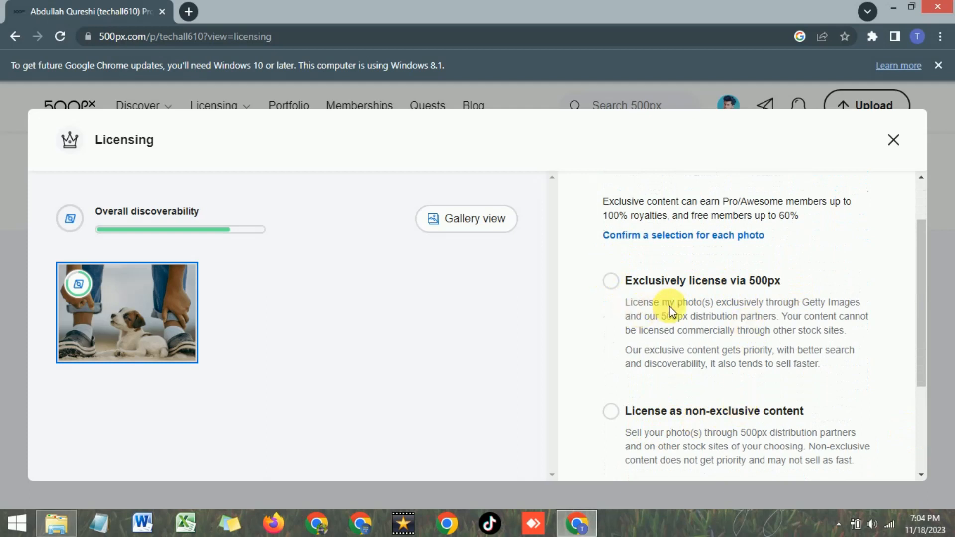
scroll(633, 331, "down", 1)
scroll(632, 330, "down", 2)
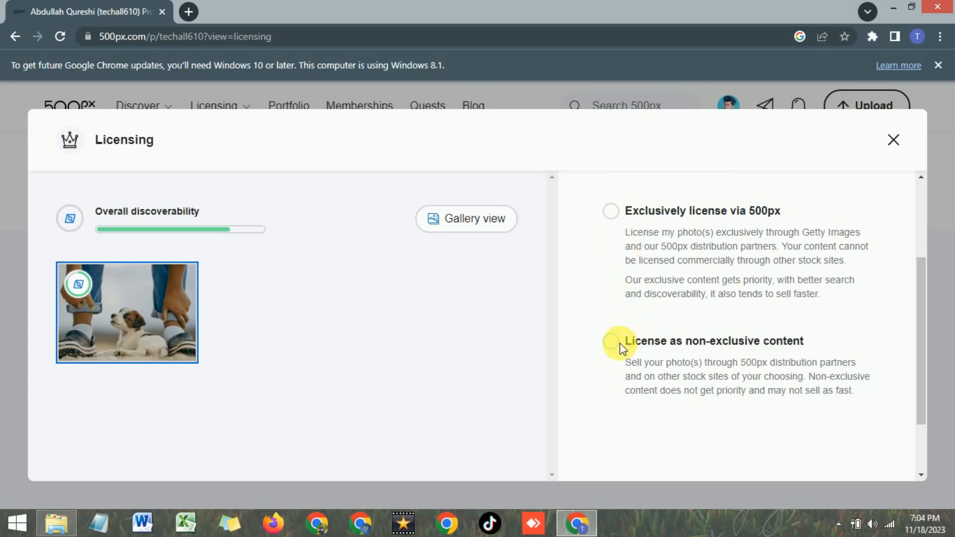
scroll(752, 320, "down", 4)
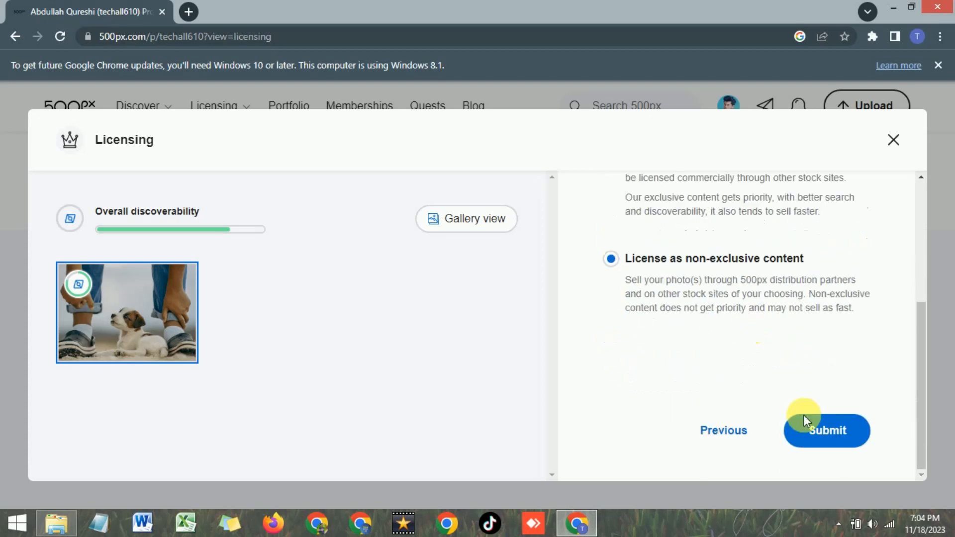
left_click(813, 433)
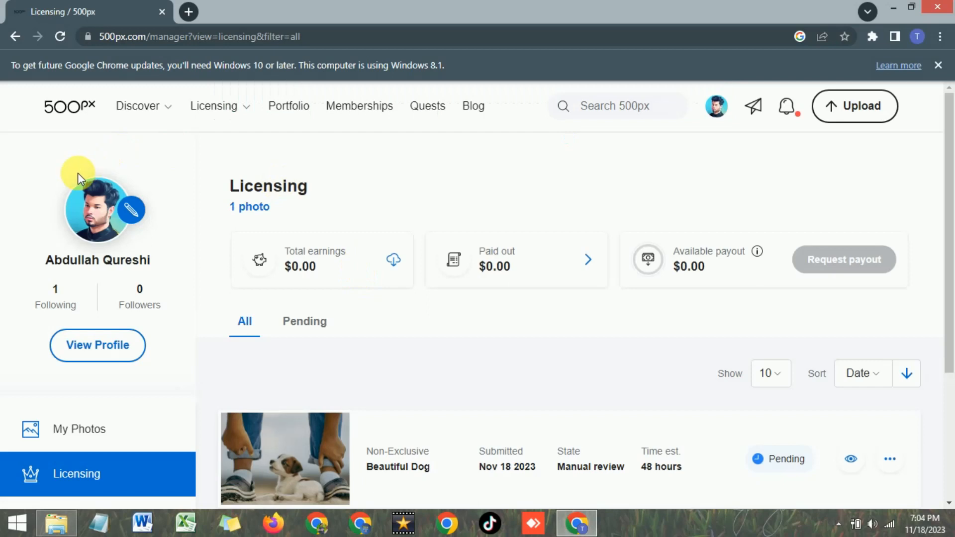
Step: Examine the submitted "Beautiful Dog" photo's review status and its visibility options in the licensing list
scroll(331, 166, "down", 2)
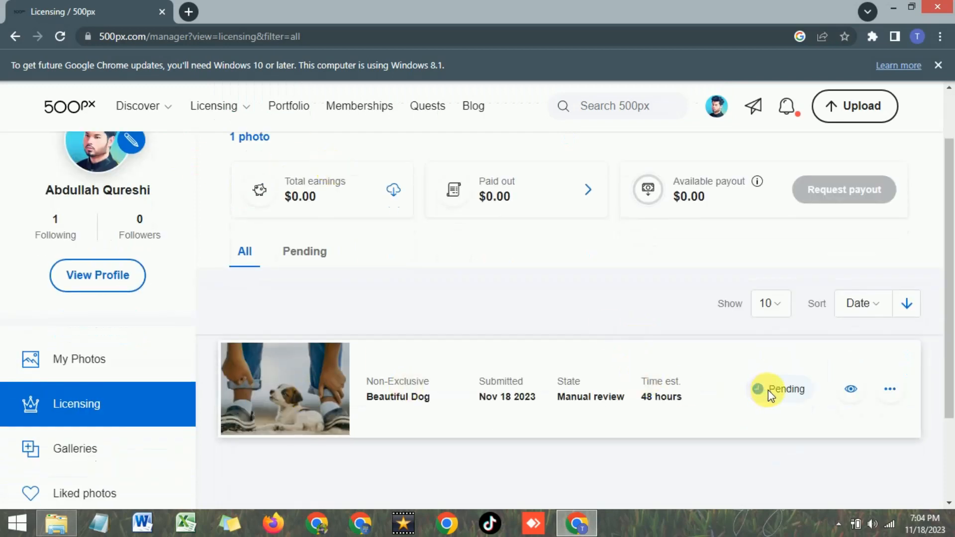
left_click(853, 391)
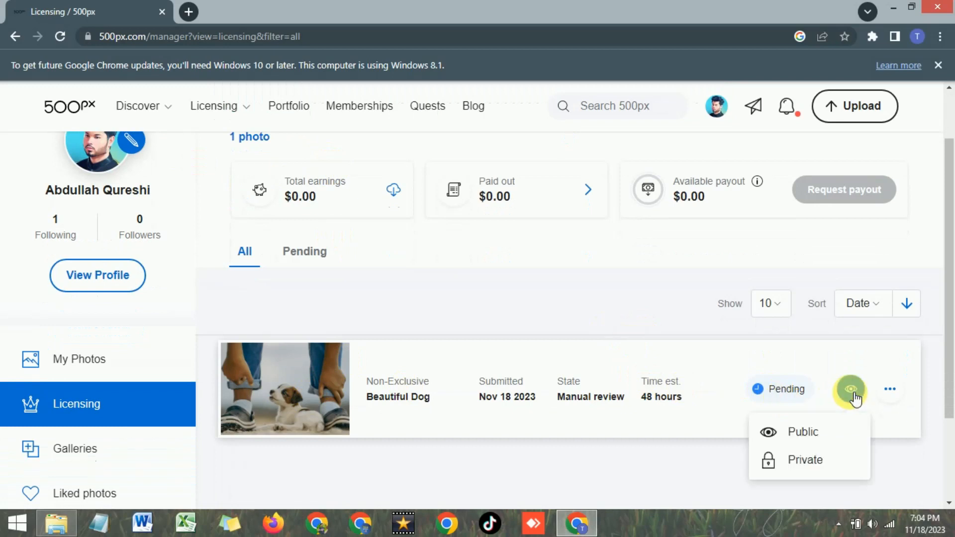
left_click(794, 358)
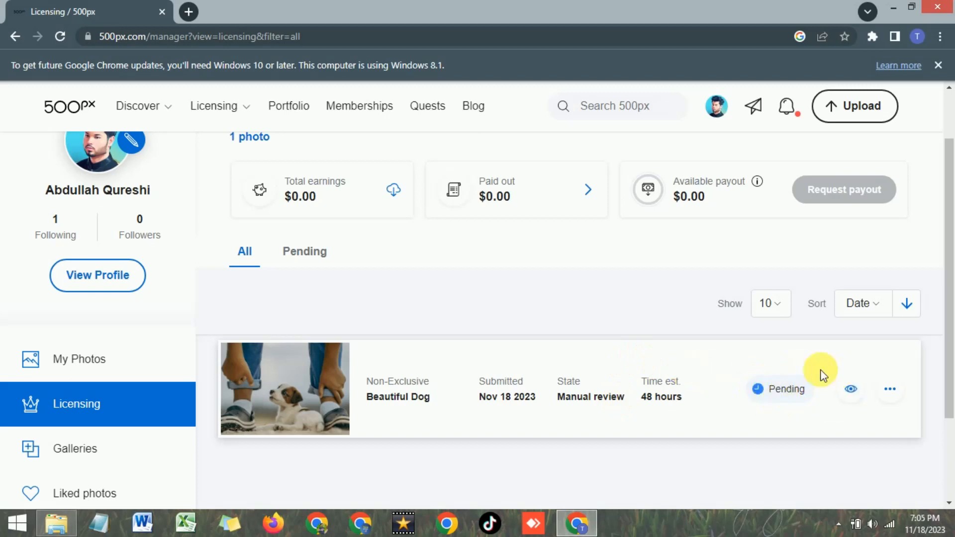
scroll(682, 334, "up", 1)
scroll(680, 341, "down", 1)
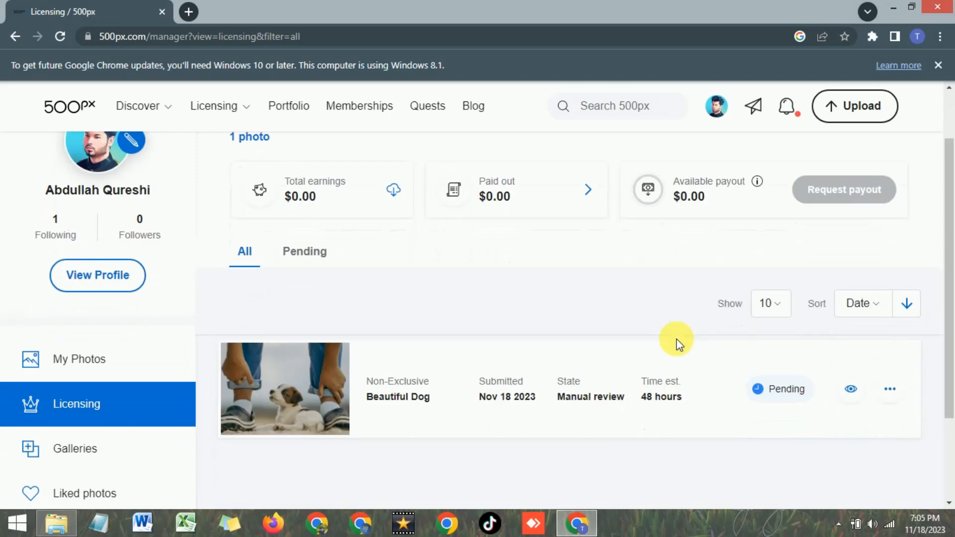
scroll(677, 341, "down", 2)
scroll(677, 341, "up", 3)
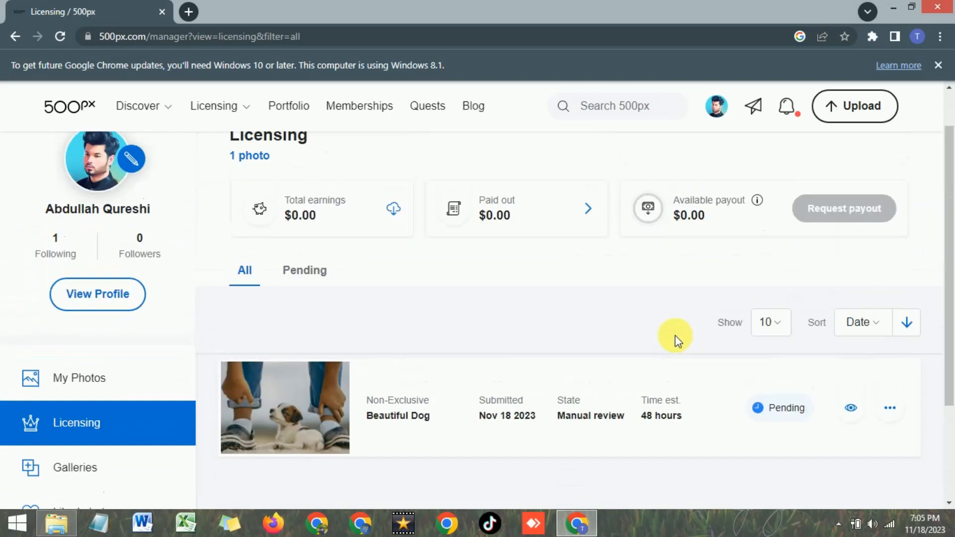
scroll(677, 341, "down", 1)
scroll(677, 340, "down", 2)
Step: Open the account statistics and look through the seven-day overview figures
left_click(69, 417)
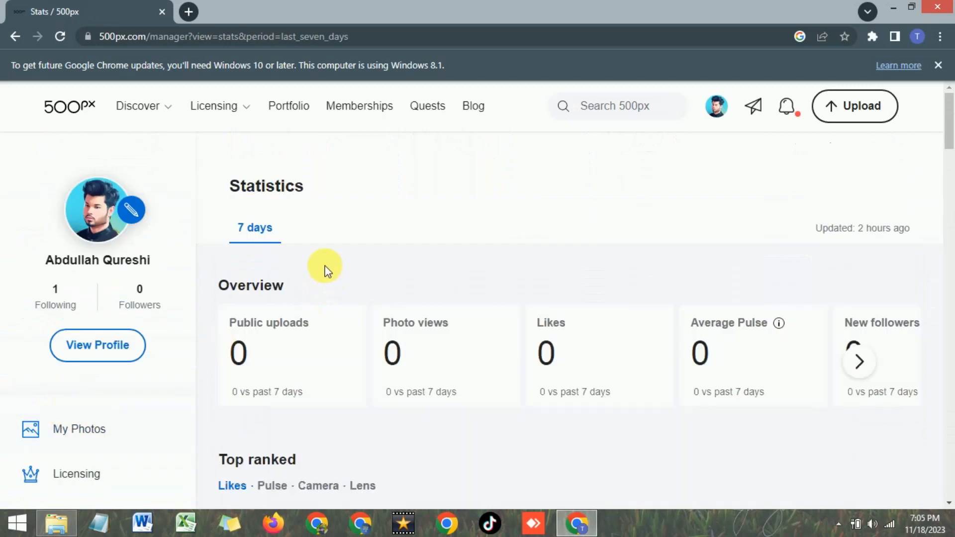
scroll(299, 269, "down", 1)
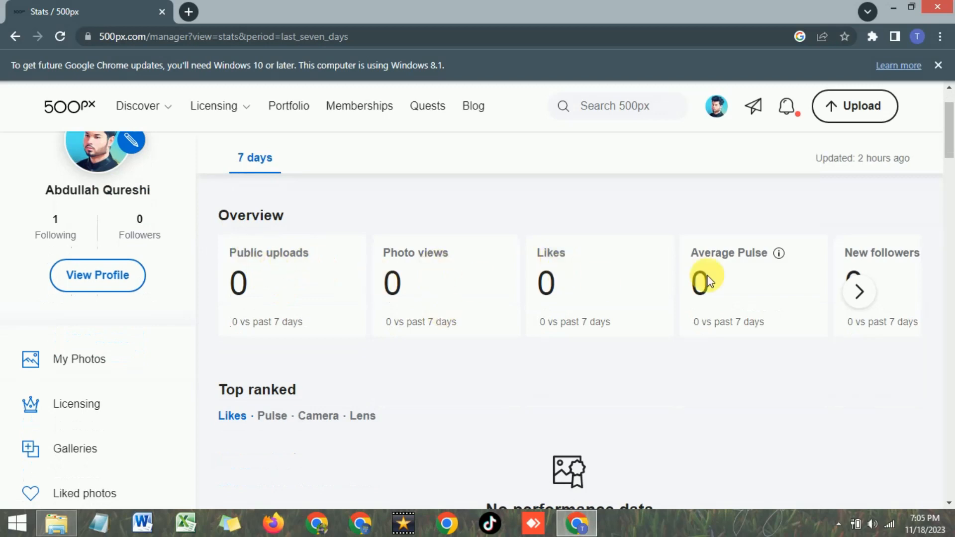
left_click(860, 292)
Step: Return to the licensing overview and view the explanation of how the available payout is paid
left_click(79, 404)
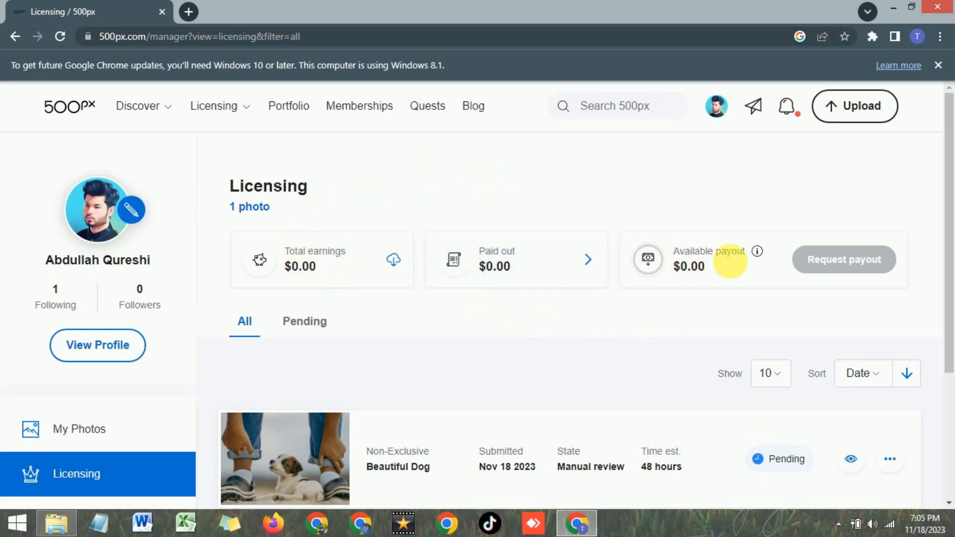
mouse_move(758, 252)
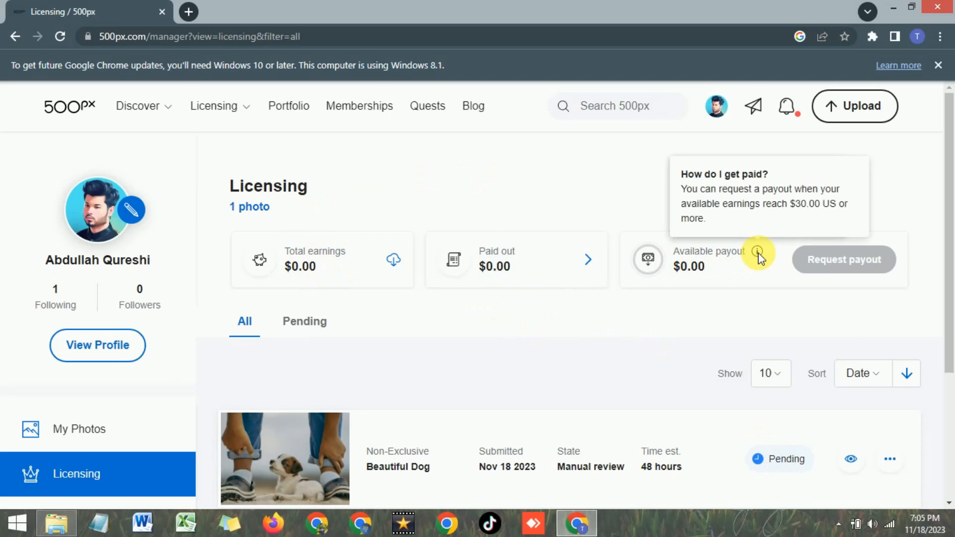